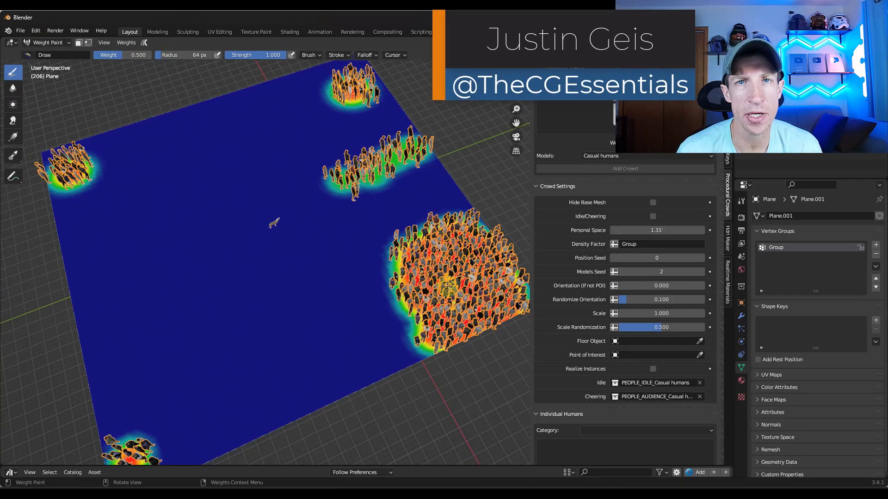
pyautogui.moveTo(204, 115); pyautogui.dragTo(218, 129)
pyautogui.moveTo(116, 259); pyautogui.dragTo(164, 293)
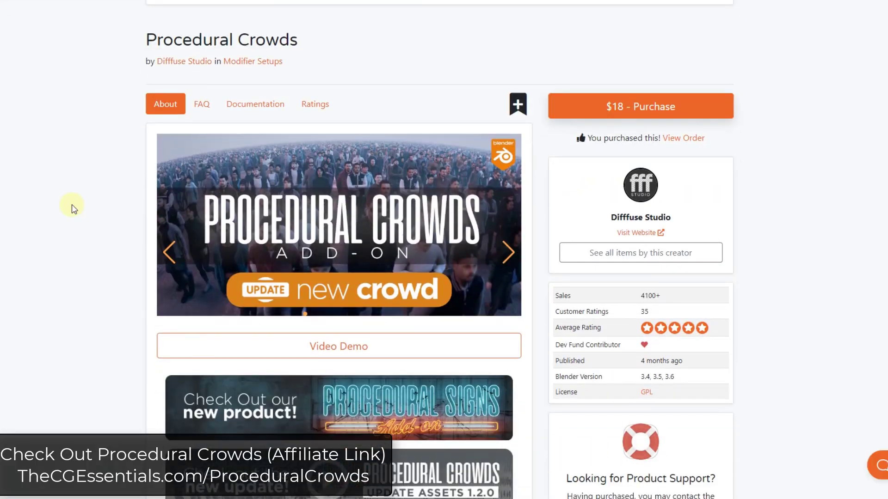
pyautogui.scroll(-9, 72, 207)
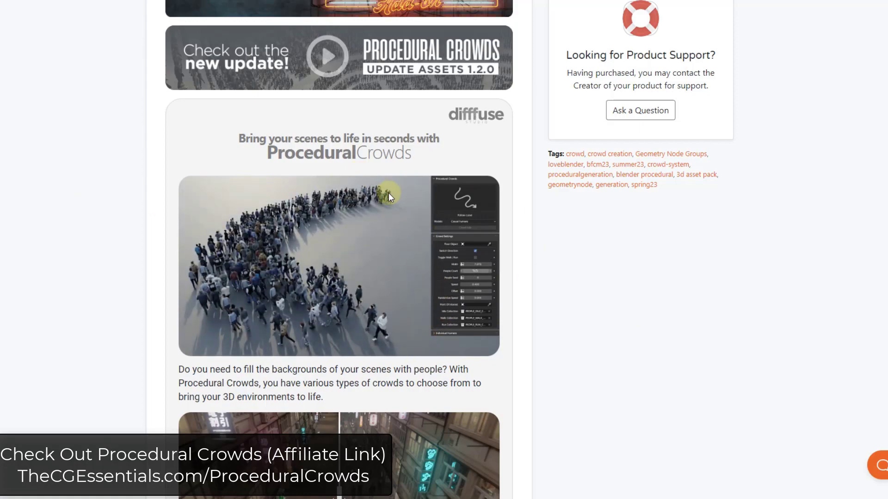
pyautogui.scroll(9, 409, 245)
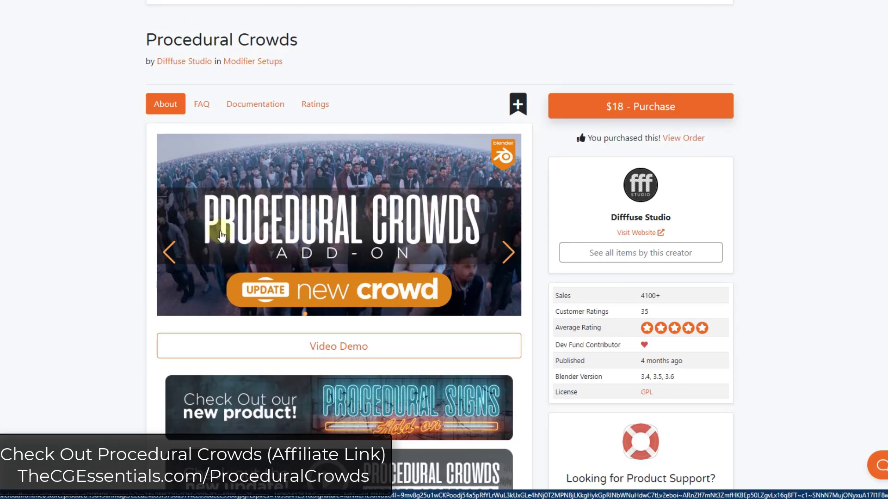
pyautogui.scroll(2, 138, 224)
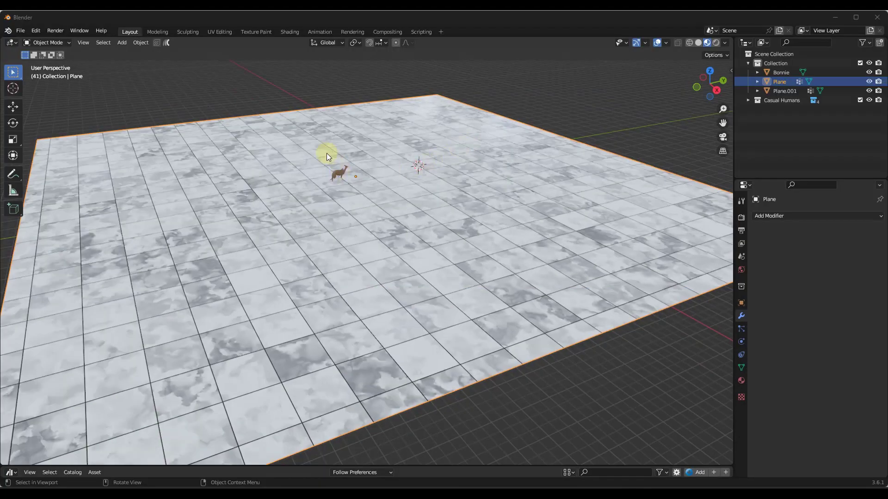
# Search the add-on preferences for "proc" and check the assets folder path set for Procedural Crowds
pyautogui.click(35, 31)
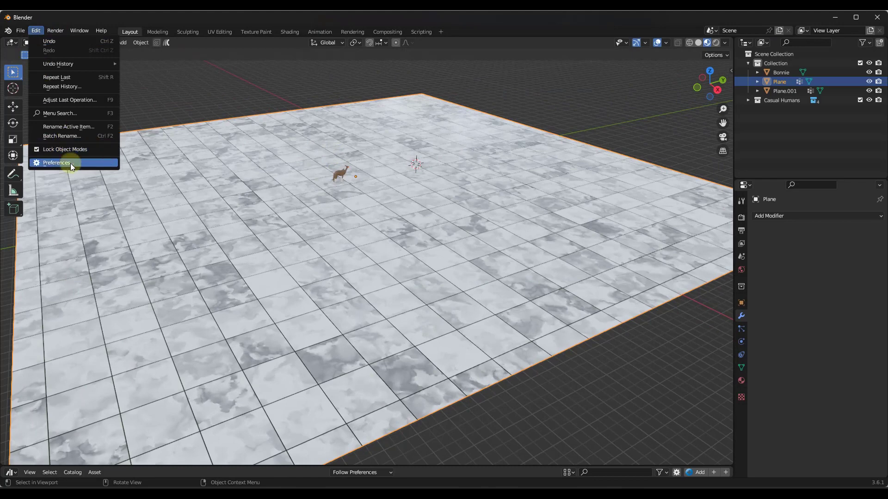
pyautogui.click(70, 163)
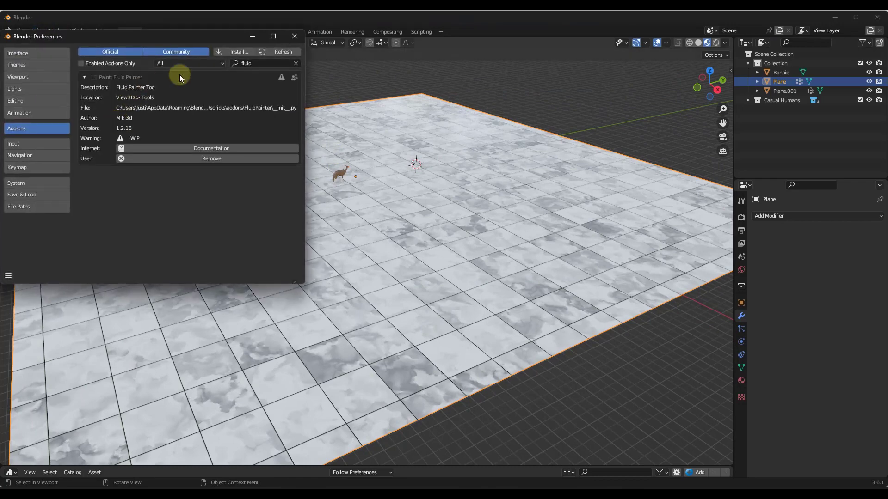
pyautogui.click(298, 64)
pyautogui.click(275, 63)
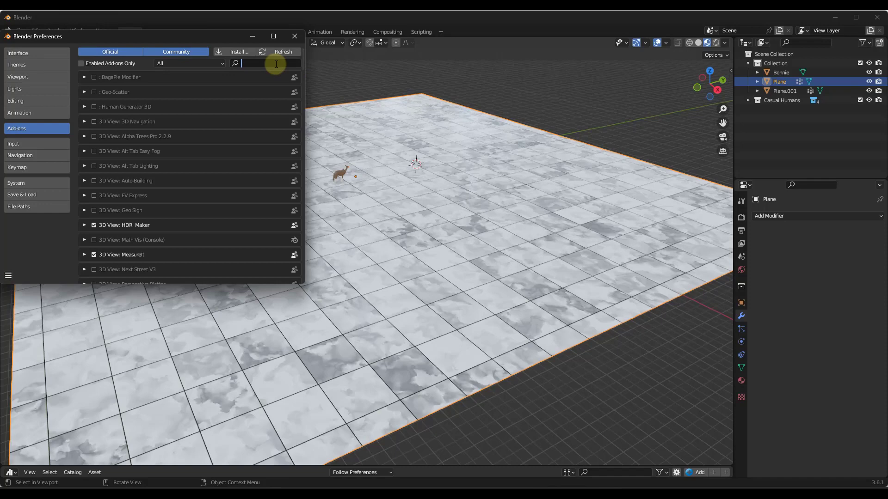
pyautogui.write('proc')
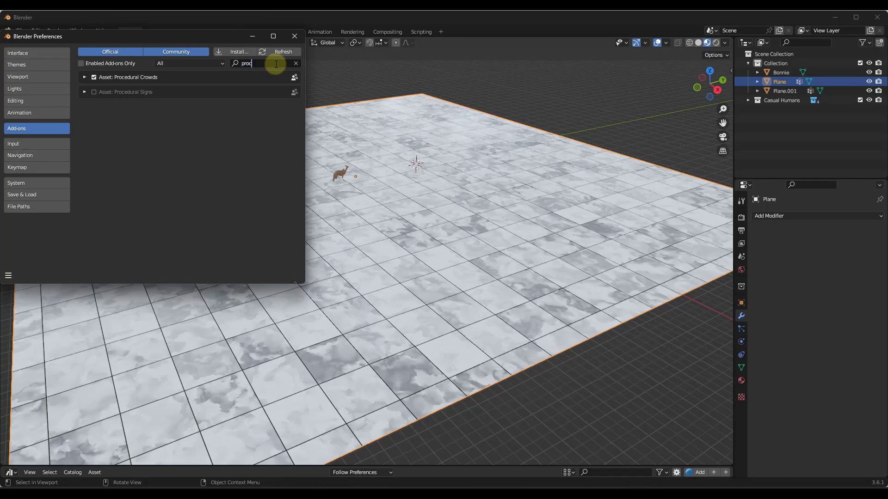
pyautogui.click(84, 77)
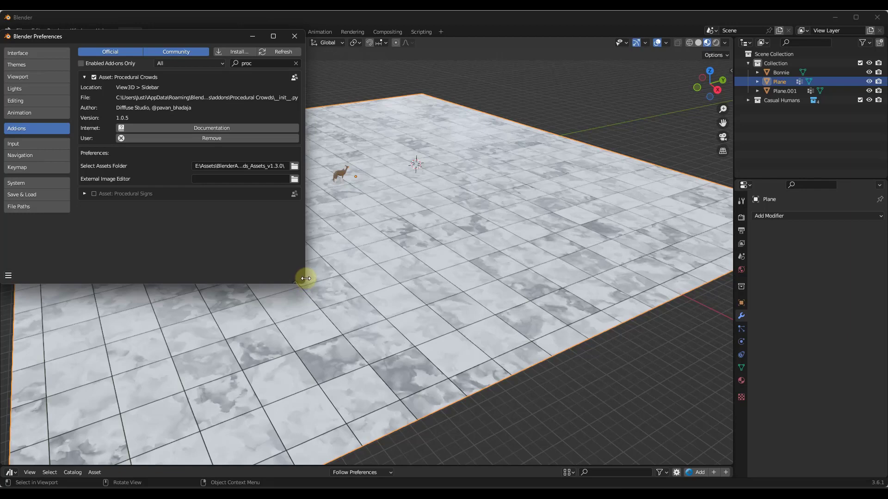
pyautogui.moveTo(305, 278); pyautogui.dragTo(570, 274)
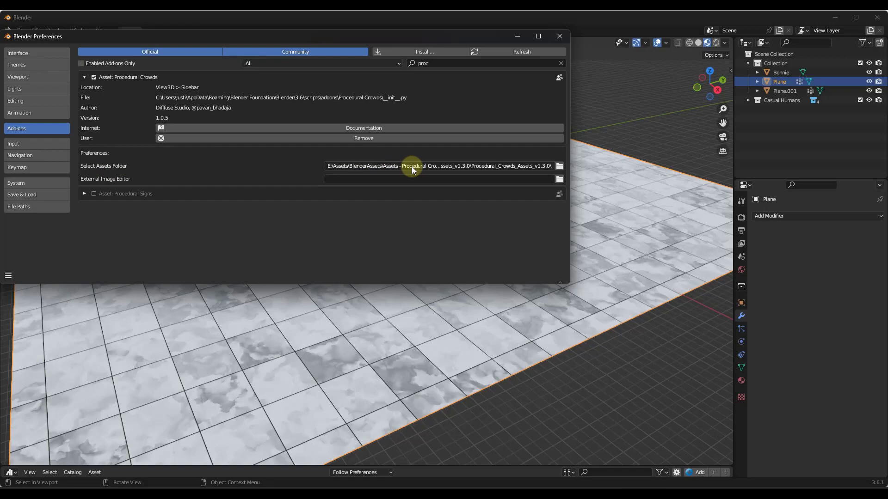
pyautogui.click(558, 36)
# Show the Procedural Crowds settings beside the viewport and choose Weight paint as the crowd type
pyautogui.press('n')
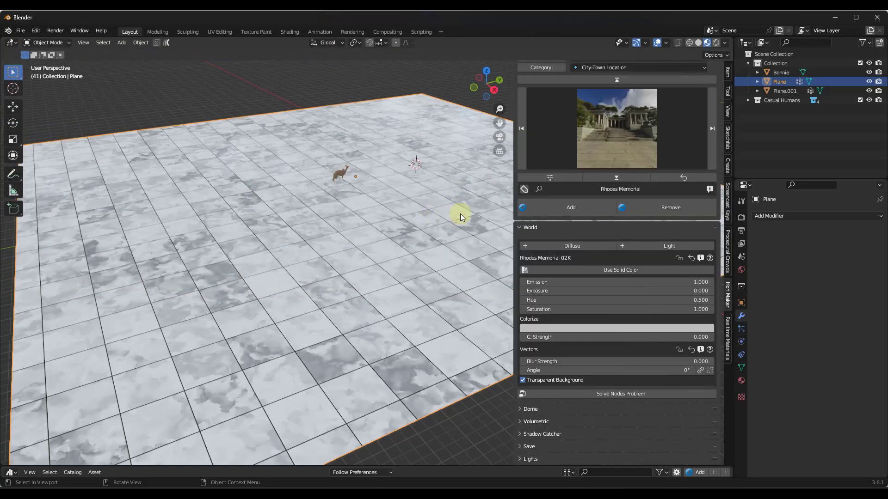
pyautogui.click(728, 257)
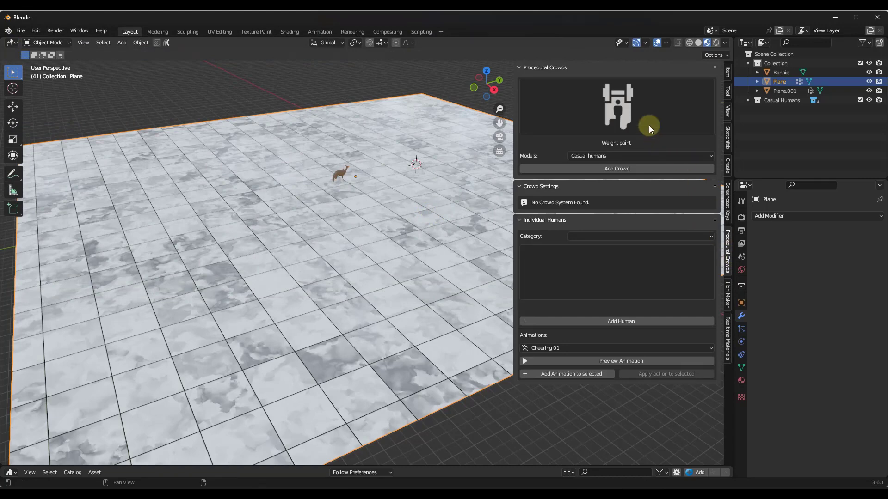
pyautogui.click(634, 105)
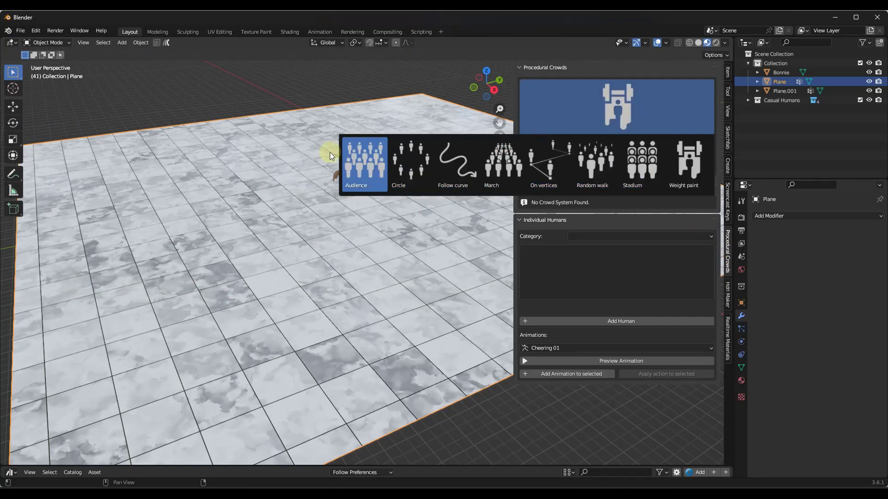
pyautogui.click(687, 165)
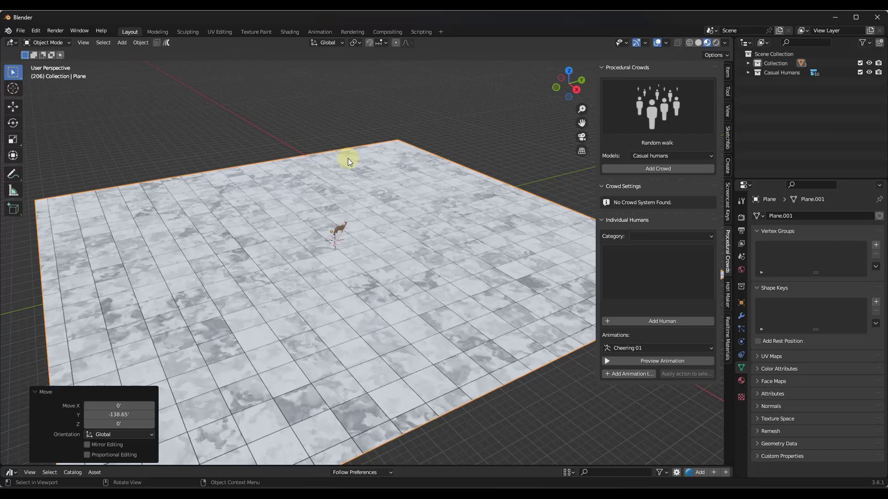
pyautogui.scroll(-4, 347, 158)
pyautogui.scroll(2, 343, 184)
pyautogui.click(654, 109)
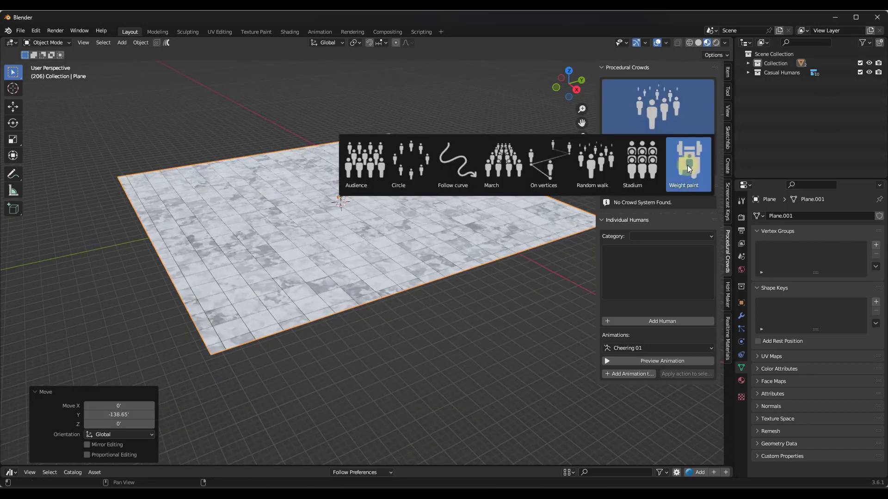
pyautogui.click(687, 165)
pyautogui.click(667, 117)
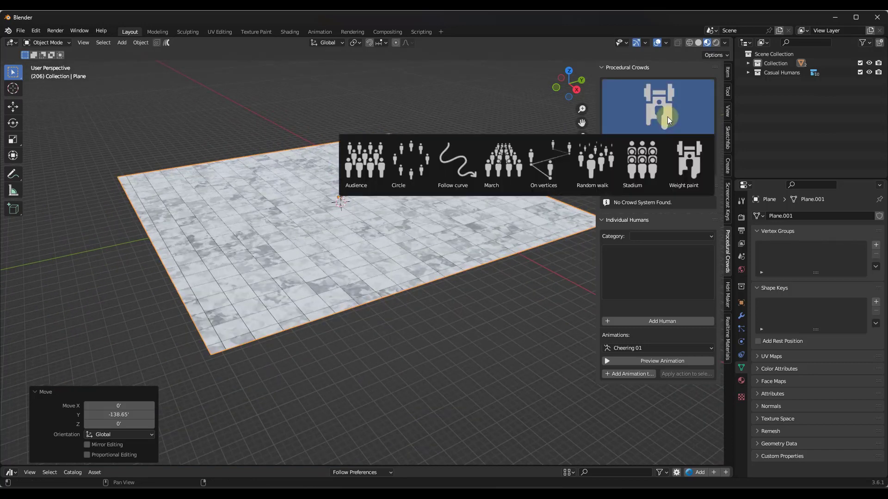
# Inspect the ground plane's mesh subdivisions in Edit Mode and return to Object Mode
pyautogui.moveTo(392, 176); pyautogui.dragTo(363, 200, button='middle')
pyautogui.press('Tab')
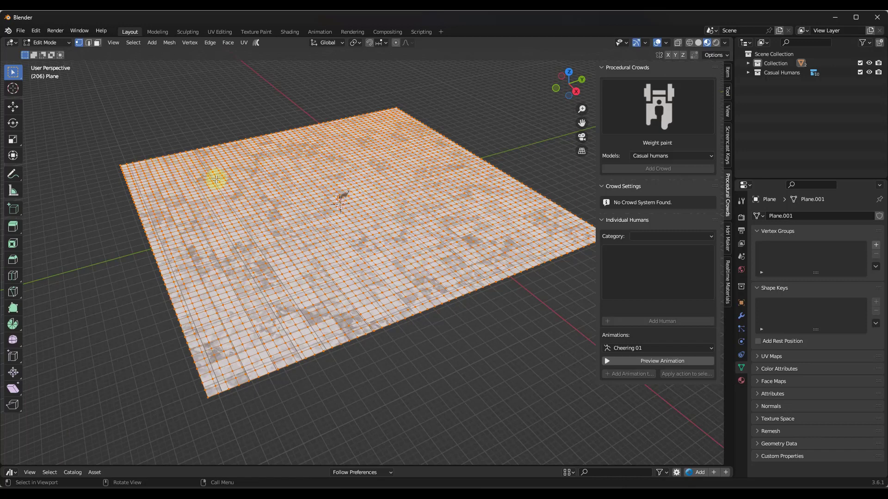
pyautogui.press('Tab')
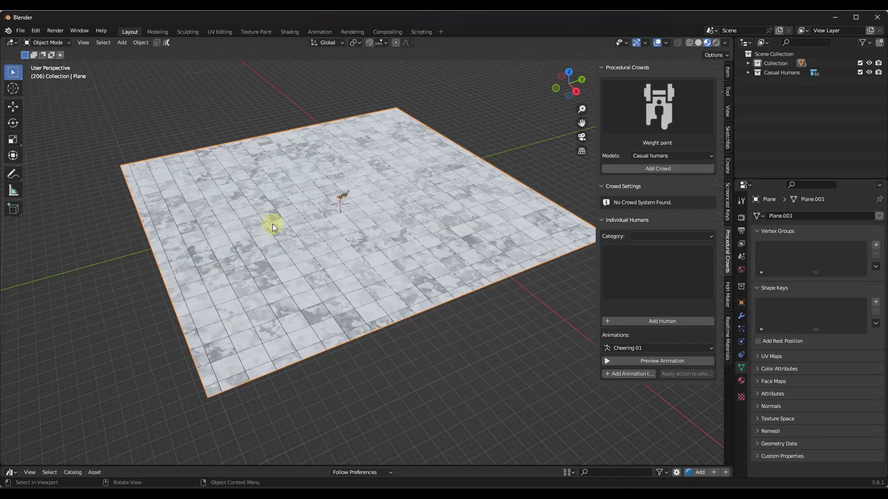
pyautogui.moveTo(310, 227)
pyautogui.mouseDown(button='middle')
pyautogui.moveTo(316, 209)
pyautogui.moveTo(307, 221)
pyautogui.mouseUp(button='middle')
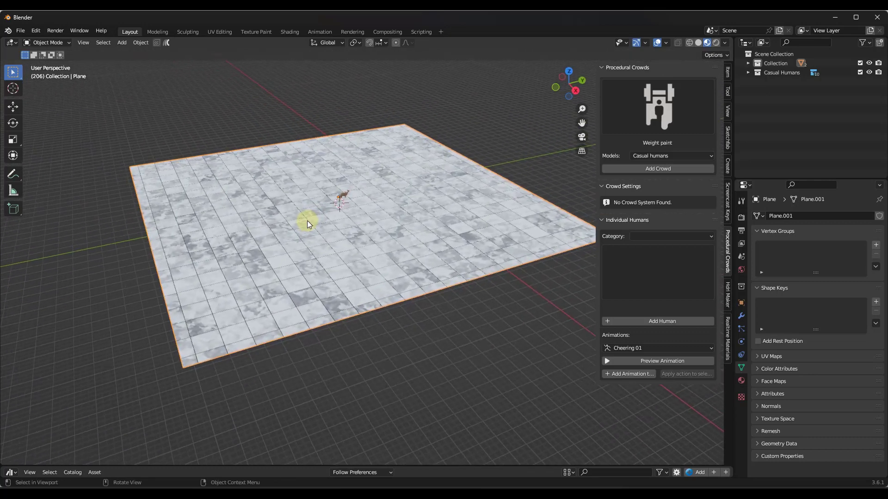
# Add a Weight paint crowd of Casual humans to the plane and create a vertex group for its density
pyautogui.click(667, 169)
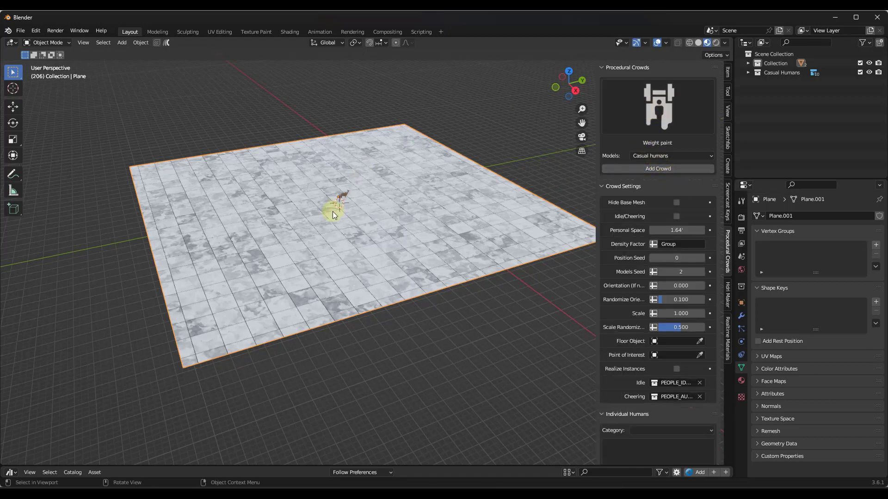
pyautogui.scroll(5, 342, 225)
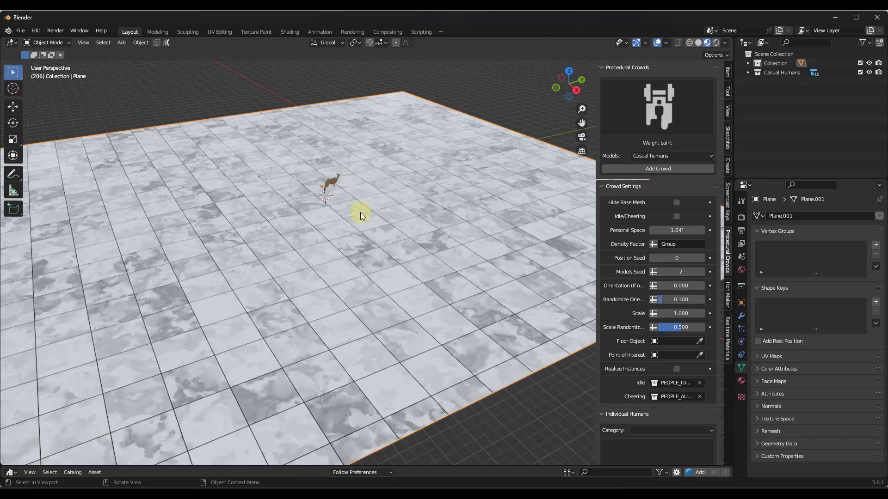
pyautogui.moveTo(351, 158); pyautogui.dragTo(341, 153, button='middle')
pyautogui.moveTo(462, 153); pyautogui.dragTo(442, 157, button='middle')
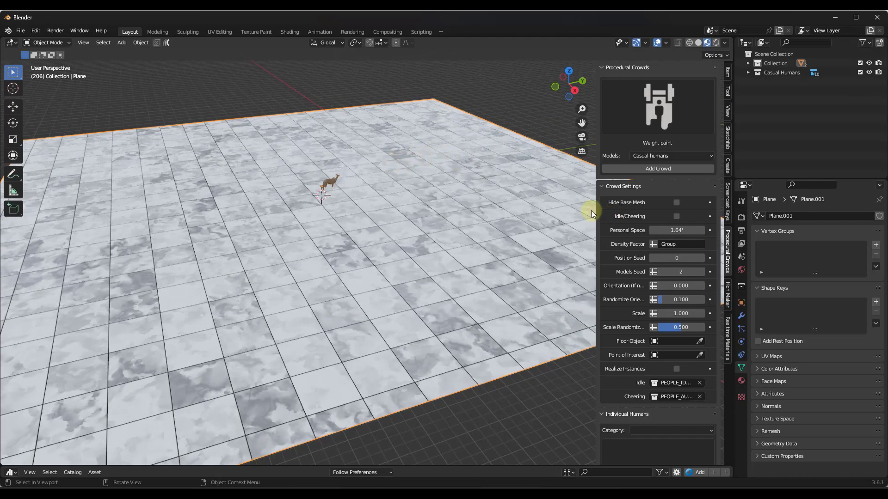
pyautogui.moveTo(595, 211); pyautogui.dragTo(531, 209)
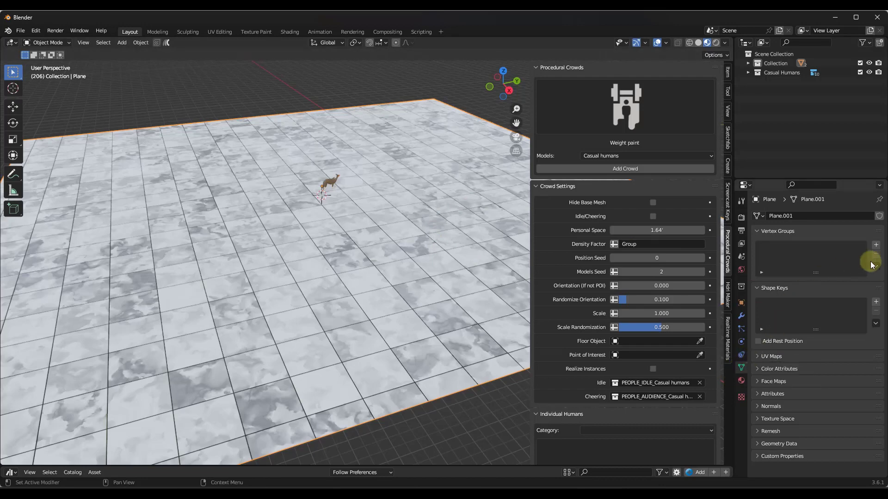
pyautogui.click(876, 245)
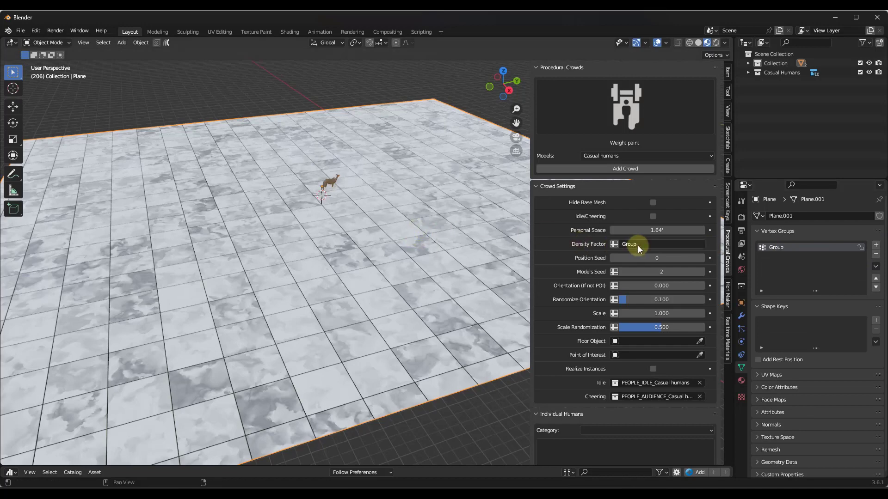
# Switch the ground plane from Object Mode to Weight Paint mode
pyautogui.scroll(-4, 333, 220)
pyautogui.moveTo(332, 220)
pyautogui.mouseDown(button='middle')
pyautogui.moveTo(335, 229)
pyautogui.moveTo(323, 229)
pyautogui.mouseUp(button='middle')
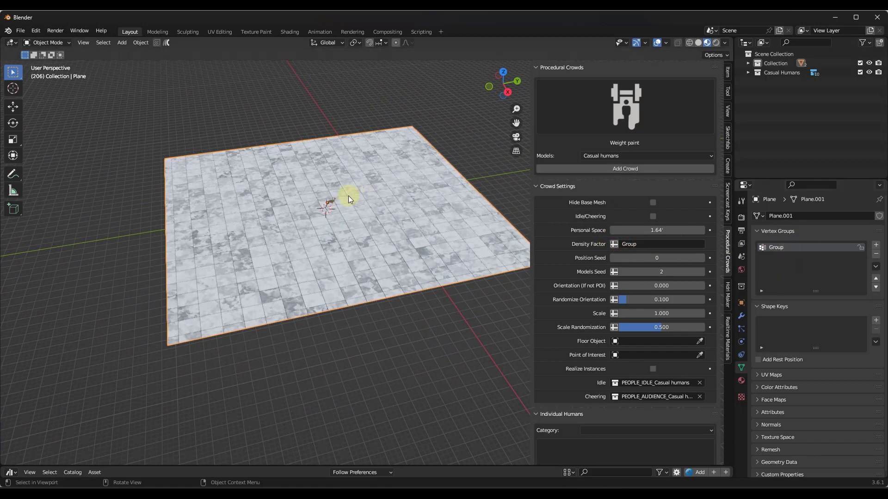
pyautogui.moveTo(335, 210); pyautogui.dragTo(362, 212, button='middle')
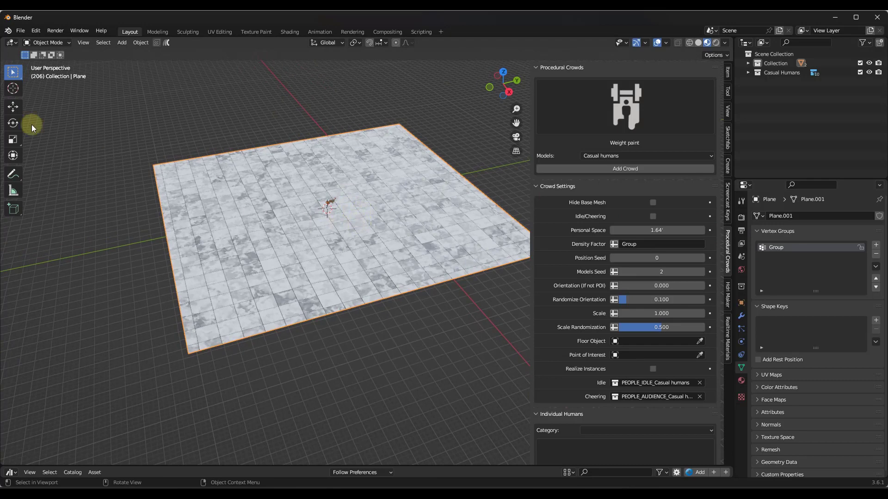
pyautogui.click(41, 42)
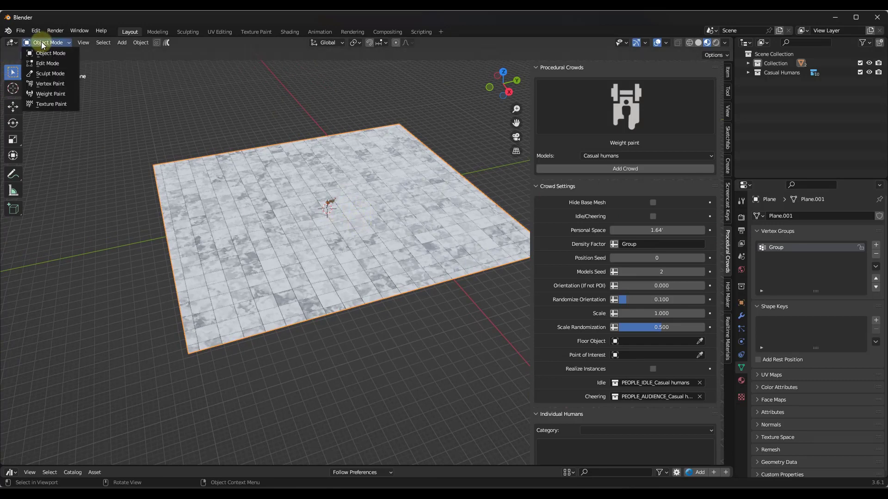
pyautogui.click(46, 93)
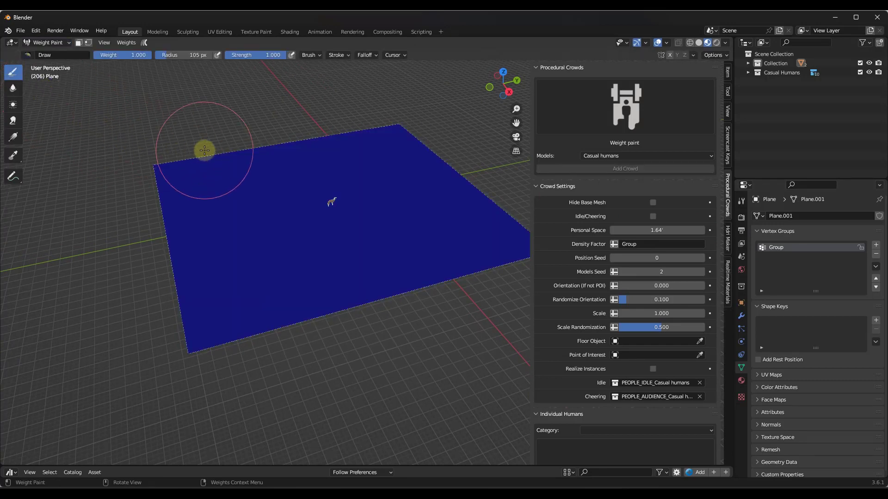
# Set the Draw brush's weight to 1.000 and its radius to 64 px
pyautogui.moveTo(143, 56); pyautogui.dragTo(90, 55)
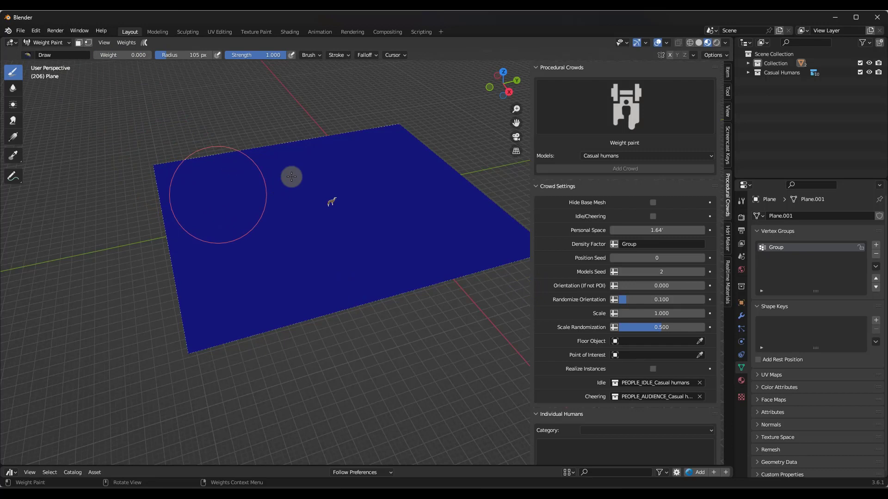
pyautogui.moveTo(102, 56); pyautogui.dragTo(409, 301)
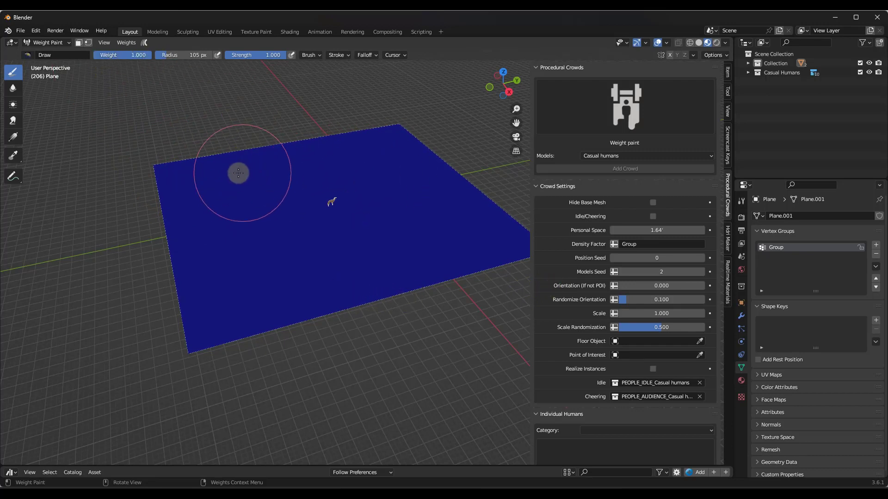
pyautogui.moveTo(165, 54)
pyautogui.mouseDown()
pyautogui.moveTo(396, 287)
pyautogui.moveTo(321, 145)
pyautogui.moveTo(340, 163)
pyautogui.moveTo(392, 142)
pyautogui.mouseUp()
# Paint full weight on the plane's four corners and extend the right corner's patch inward over a larger area
pyautogui.click(392, 142)
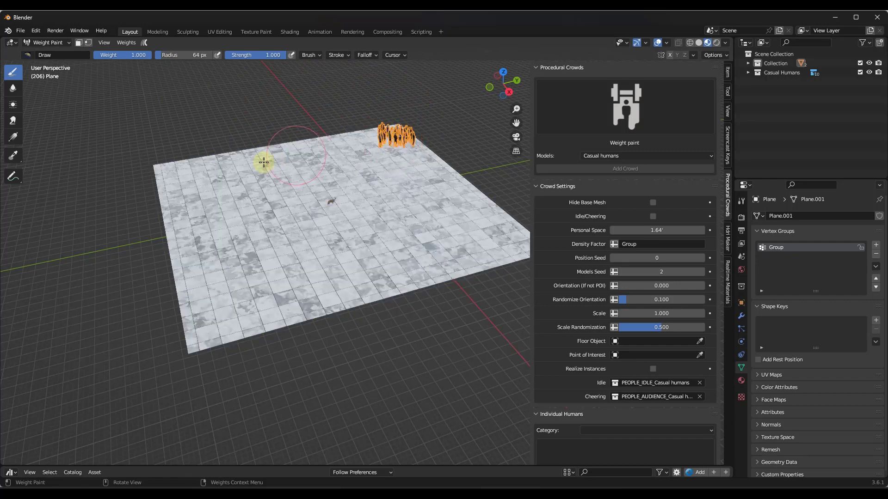
pyautogui.click(176, 177)
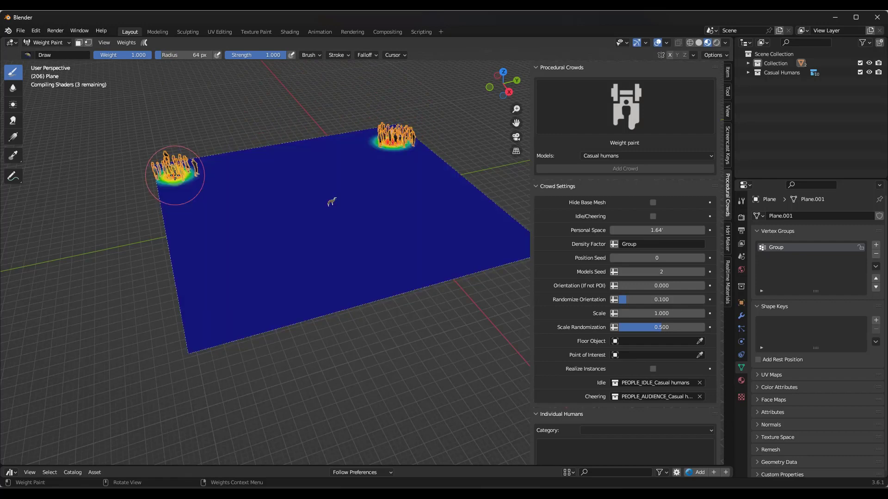
pyautogui.click(204, 326)
pyautogui.click(508, 241)
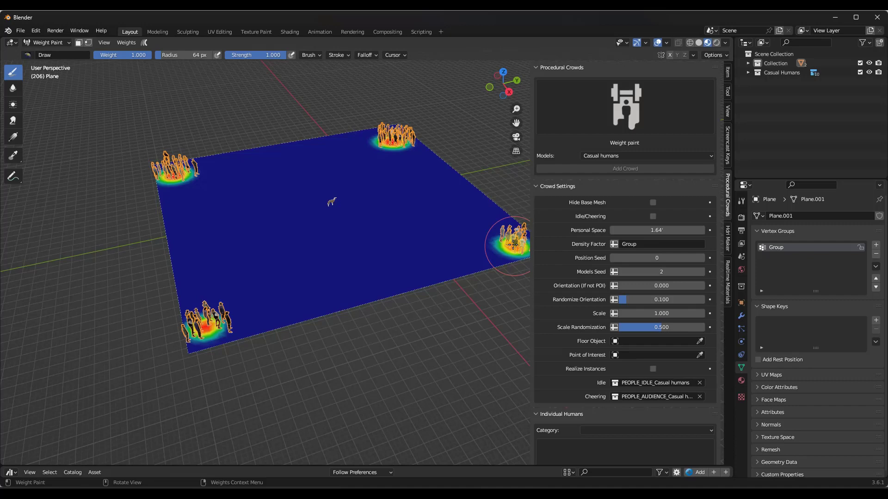
pyautogui.moveTo(507, 234)
pyautogui.mouseDown()
pyautogui.moveTo(461, 247)
pyautogui.moveTo(446, 238)
pyautogui.moveTo(448, 250)
pyautogui.moveTo(490, 273)
pyautogui.moveTo(527, 252)
pyautogui.moveTo(511, 219)
pyautogui.moveTo(474, 213)
pyautogui.moveTo(437, 238)
pyautogui.moveTo(449, 250)
pyautogui.moveTo(451, 218)
pyautogui.moveTo(480, 204)
pyautogui.mouseUp()
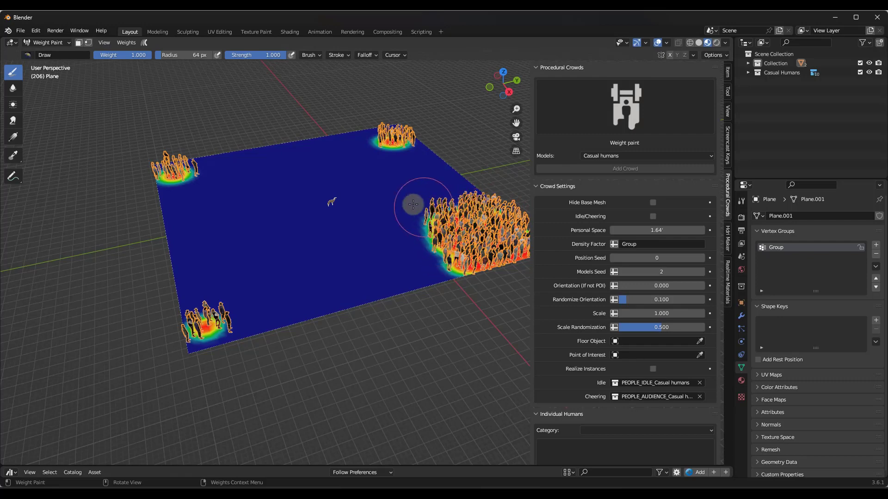
pyautogui.moveTo(410, 203)
pyautogui.mouseDown(button='middle')
pyautogui.moveTo(432, 189)
pyautogui.moveTo(333, 224)
pyautogui.moveTo(357, 212)
pyautogui.moveTo(353, 224)
pyautogui.mouseUp(button='middle')
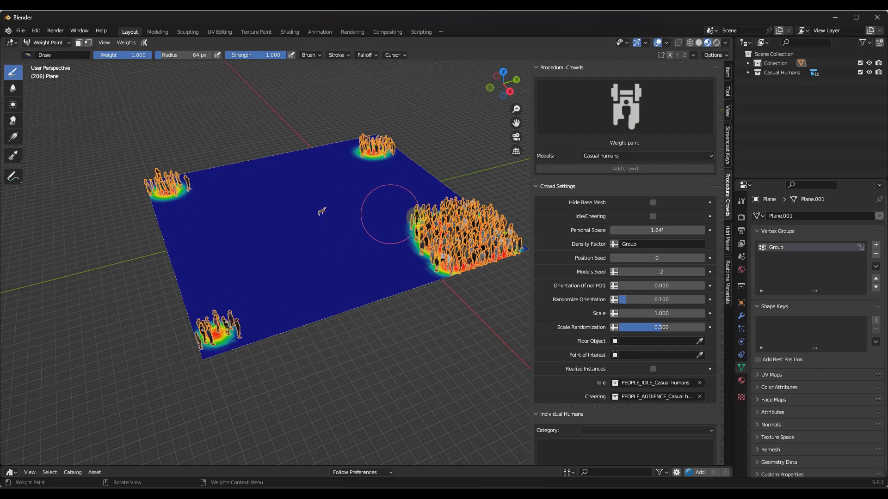
# Set the crowd's Personal Space to 1.31'
pyautogui.moveTo(662, 230)
pyautogui.mouseDown()
pyautogui.moveTo(646, 230)
pyautogui.moveTo(693, 232)
pyautogui.moveTo(655, 231)
pyautogui.mouseUp()
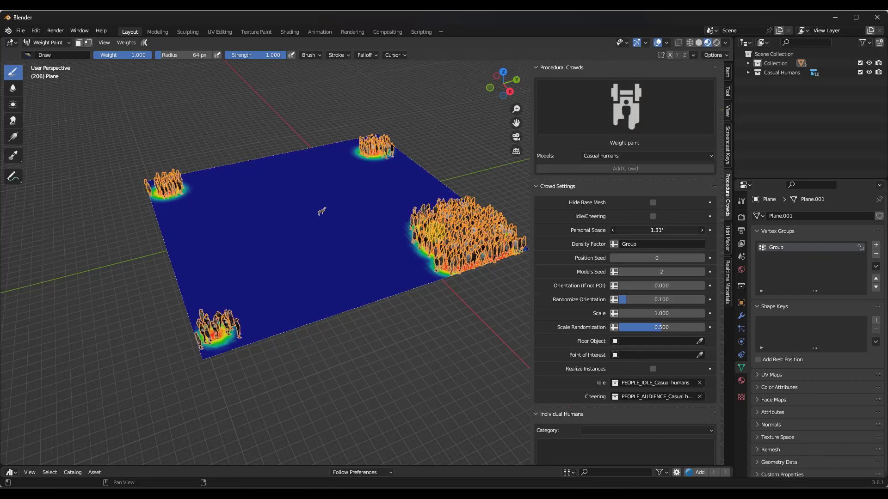
pyautogui.scroll(3, 369, 202)
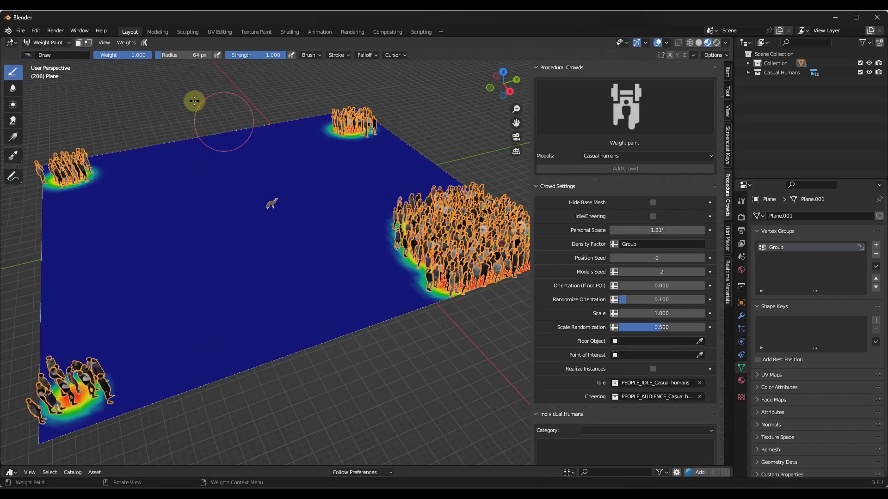
# Set the brush weight to 0.500 and paint a band running inward from the plane's right edge, between the two corner patches
pyautogui.moveTo(146, 56); pyautogui.dragTo(121, 56)
pyautogui.click(122, 55)
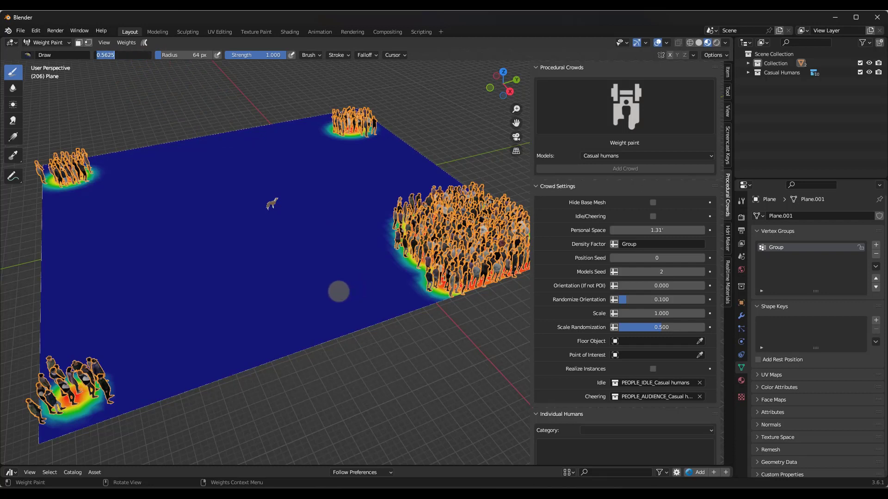
pyautogui.write('.5')
pyautogui.press('Return')
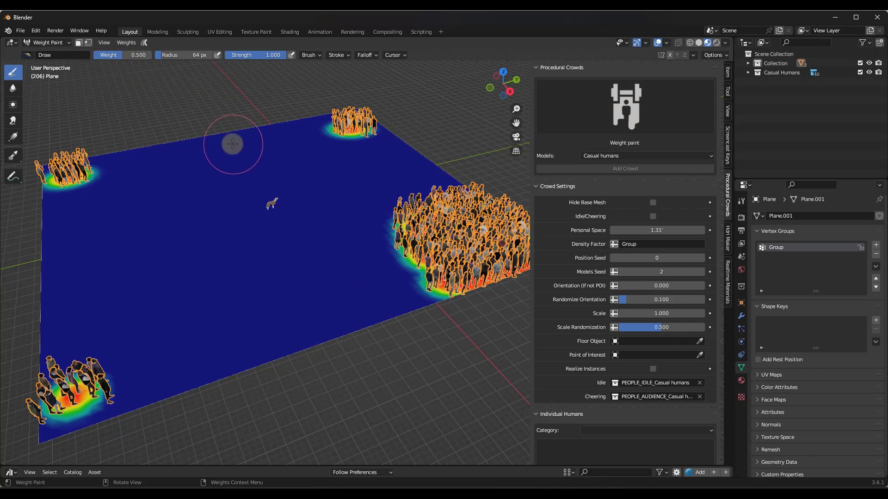
pyautogui.moveTo(412, 167)
pyautogui.mouseDown()
pyautogui.moveTo(337, 182)
pyautogui.moveTo(362, 190)
pyautogui.mouseUp()
pyautogui.moveTo(363, 190); pyautogui.dragTo(388, 223, button='middle')
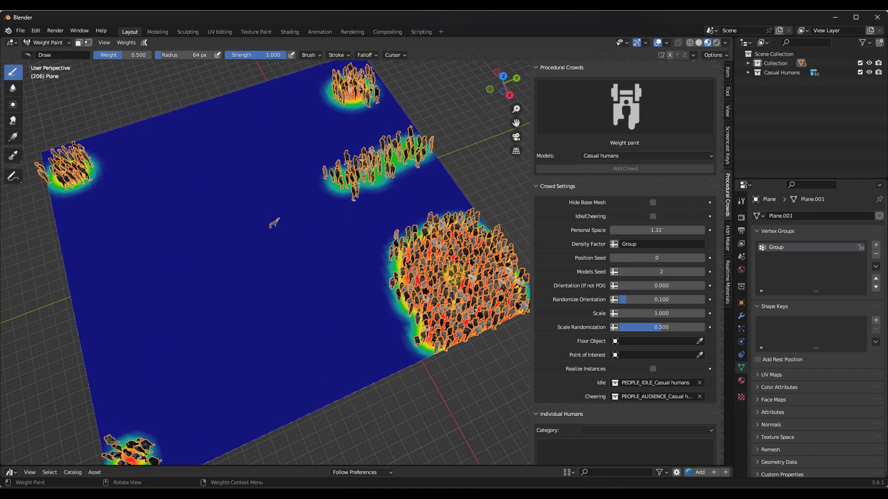
# Lower the brush weight to 0.070 and paint a sparse patch along the plane's back edge, between its corner patches
pyautogui.moveTo(121, 54); pyautogui.dragTo(97, 54)
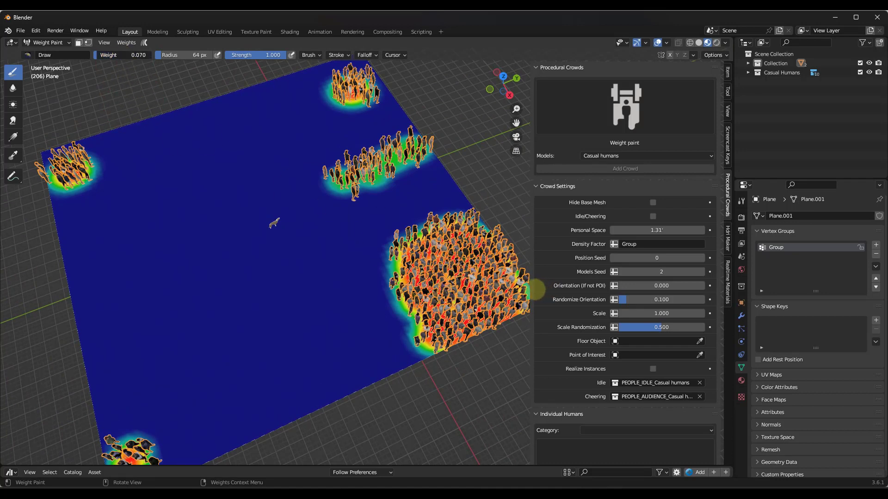
pyautogui.moveTo(174, 109)
pyautogui.mouseDown()
pyautogui.moveTo(222, 99)
pyautogui.moveTo(195, 125)
pyautogui.moveTo(229, 113)
pyautogui.moveTo(223, 151)
pyautogui.mouseUp()
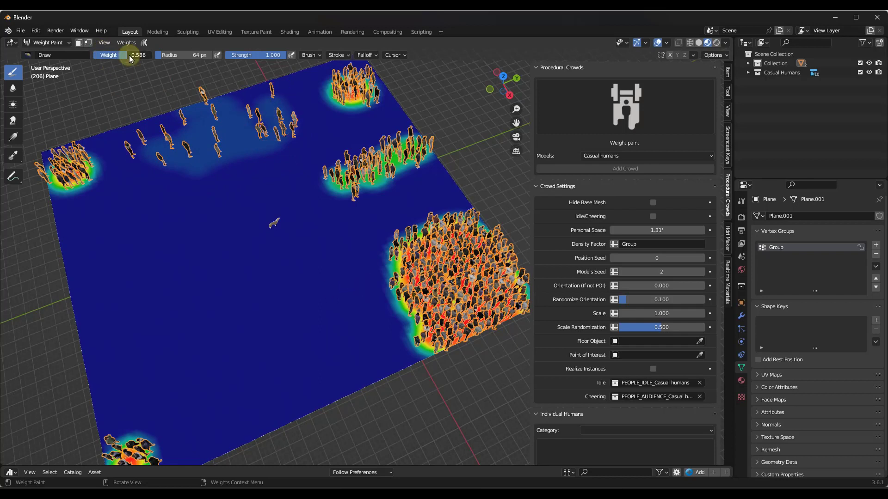
# Paint a large patch along the plane's left edge at a weight of about 0.6 and a denser one near the front edge at 0.820
pyautogui.moveTo(116, 245)
pyautogui.mouseDown()
pyautogui.moveTo(100, 259)
pyautogui.moveTo(148, 259)
pyautogui.moveTo(85, 300)
pyautogui.moveTo(118, 315)
pyautogui.moveTo(93, 324)
pyautogui.moveTo(176, 319)
pyautogui.moveTo(101, 360)
pyautogui.moveTo(155, 378)
pyautogui.mouseUp()
pyautogui.moveTo(142, 395); pyautogui.dragTo(197, 323, button='middle')
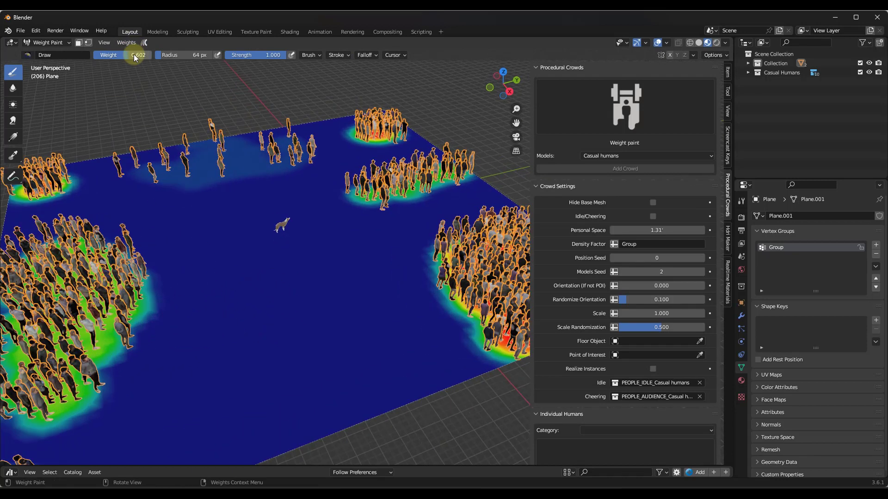
pyautogui.moveTo(235, 310)
pyautogui.mouseDown()
pyautogui.moveTo(240, 319)
pyautogui.moveTo(217, 337)
pyautogui.moveTo(295, 374)
pyautogui.moveTo(231, 428)
pyautogui.moveTo(178, 428)
pyautogui.mouseUp()
pyautogui.moveTo(294, 399)
pyautogui.mouseDown(button='middle')
pyautogui.moveTo(273, 376)
pyautogui.moveTo(406, 317)
pyautogui.moveTo(338, 272)
pyautogui.mouseUp(button='middle')
# Return the plane to Object Mode and set the crowd's Personal Space to 2.39'
pyautogui.click(46, 42)
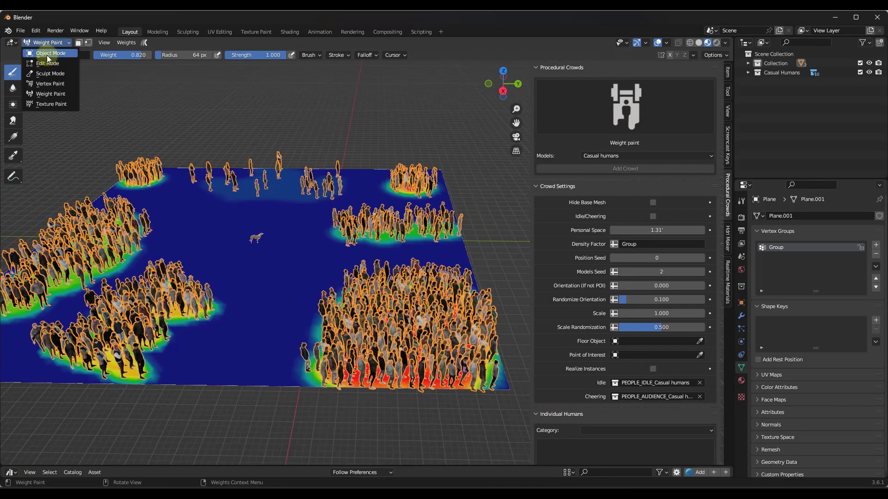
pyautogui.click(47, 54)
pyautogui.scroll(3, 260, 233)
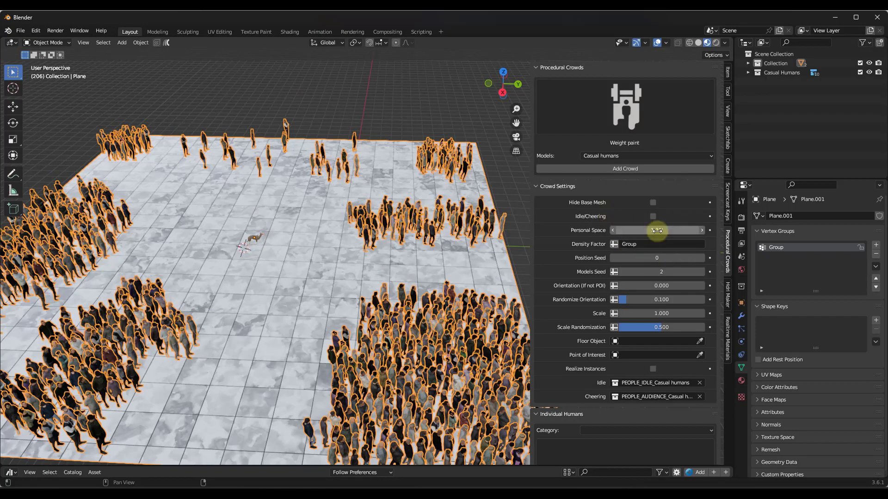
pyautogui.moveTo(430, 230); pyautogui.dragTo(434, 230)
pyautogui.moveTo(696, 230); pyautogui.dragTo(691, 230)
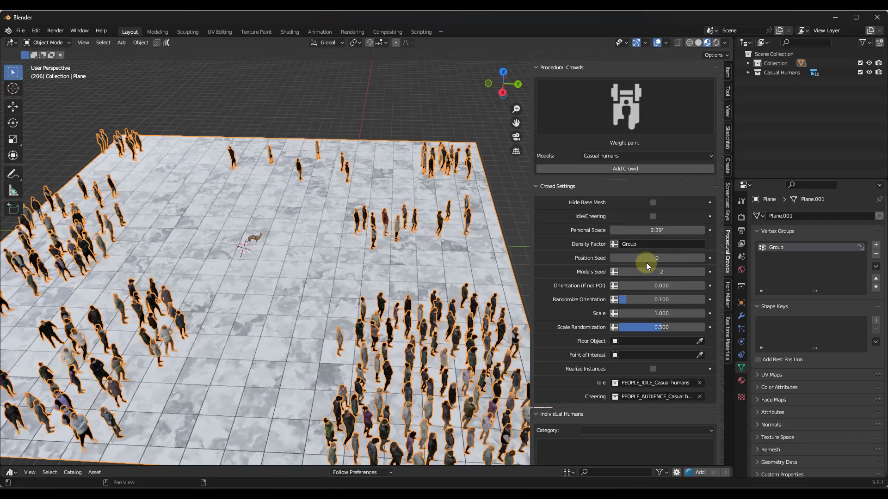
# Set the crowd's Position Seed to 92 and Models Seed to 4
pyautogui.moveTo(647, 259); pyautogui.dragTo(476, 259)
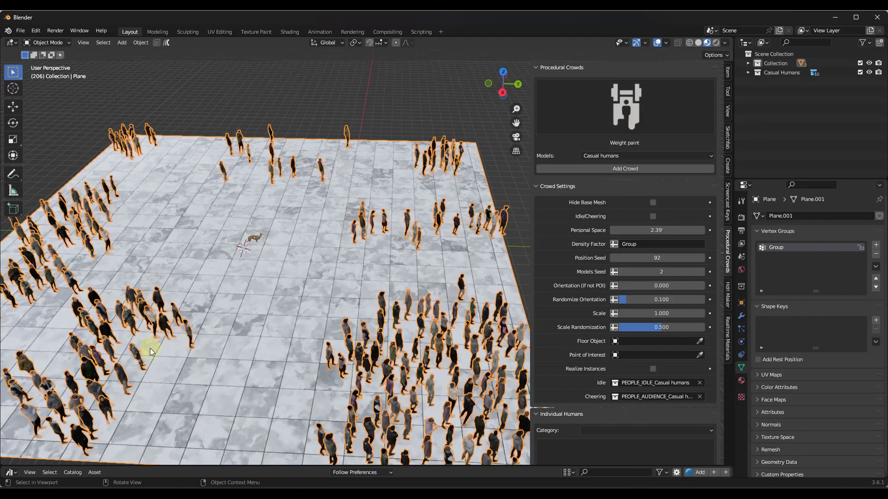
pyautogui.moveTo(656, 274); pyautogui.dragTo(444, 273)
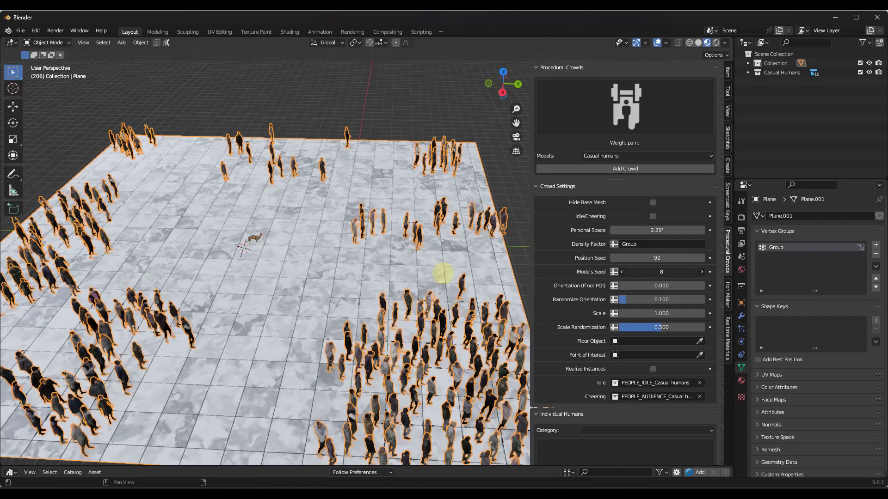
pyautogui.scroll(8, 436, 204)
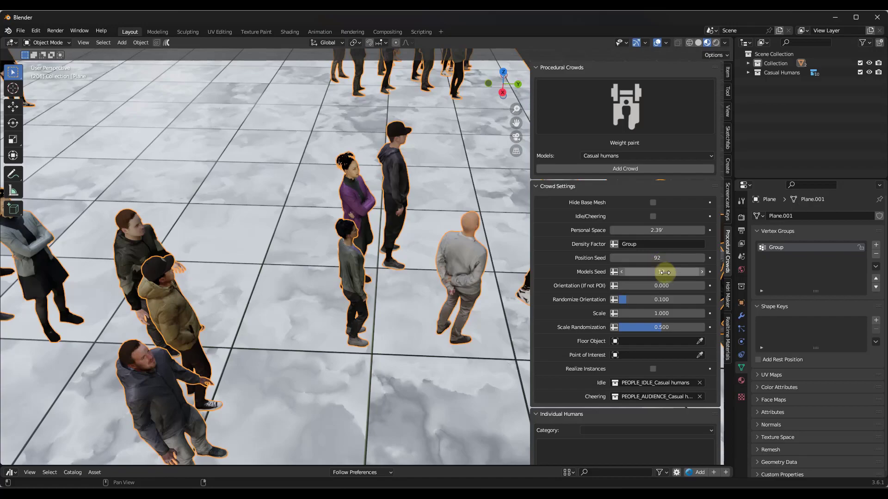
pyautogui.moveTo(665, 273); pyautogui.dragTo(468, 237)
pyautogui.scroll(-6, 381, 198)
pyautogui.scroll(-4, 382, 198)
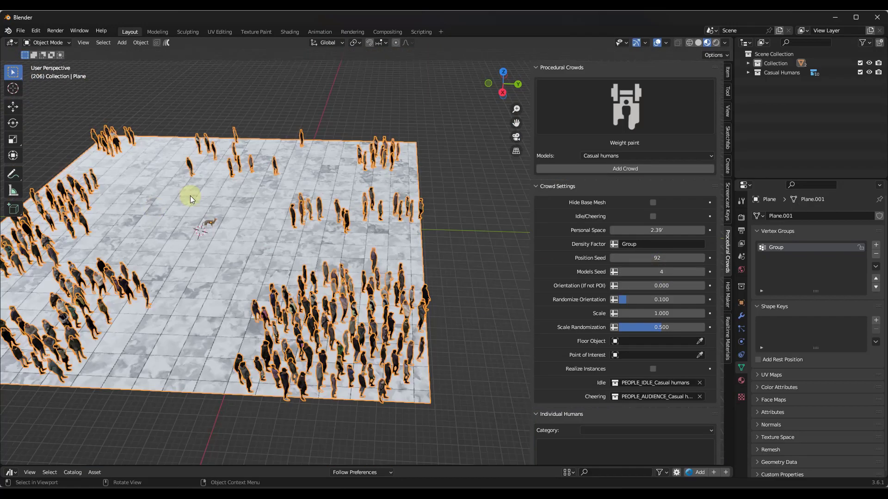
# Set the crowd's Orientation to 0.278 and Randomize Orientation to 0.314
pyautogui.scroll(5, 185, 226)
pyautogui.moveTo(230, 246); pyautogui.dragTo(255, 211, button='middle')
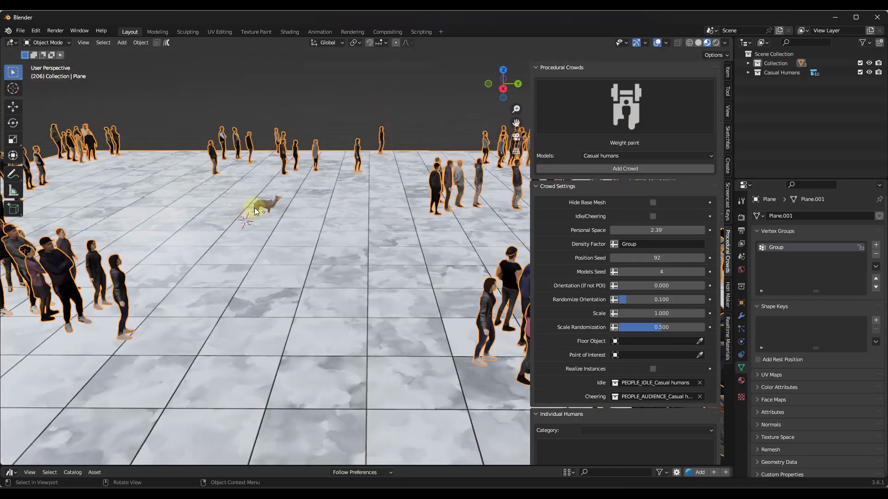
pyautogui.moveTo(649, 285); pyautogui.dragTo(394, 207)
pyautogui.scroll(-5, 395, 206)
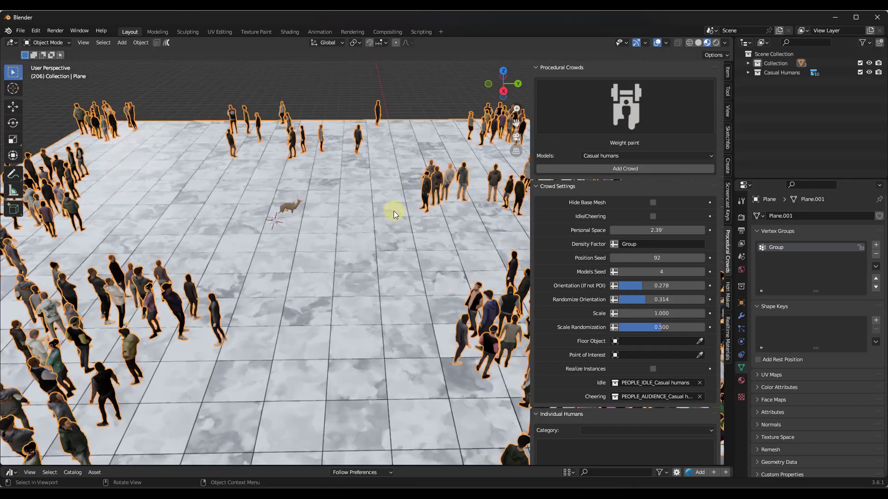
pyautogui.scroll(2, 340, 178)
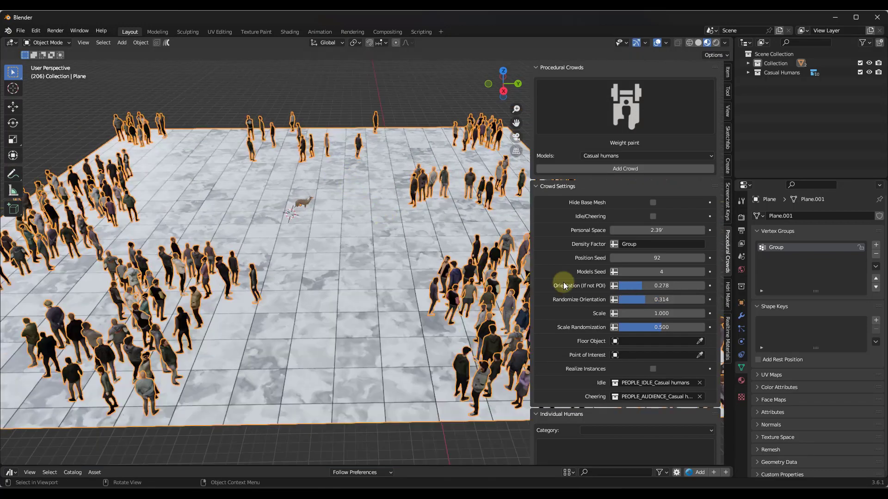
# Reset the crowd's Orientation and Randomize Orientation to 0.000 and assign the Bonnie object as its Point of Interest
pyautogui.moveTo(639, 289); pyautogui.dragTo(618, 299)
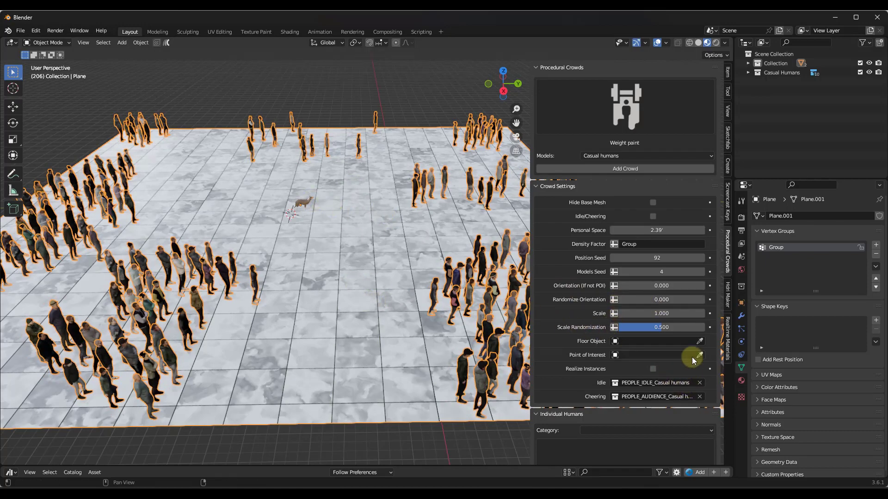
pyautogui.click(305, 200)
# Select the Bonnie object and, in top view, move it about 30.3' along X and 2.75' along Y
pyautogui.click(305, 203)
pyautogui.moveTo(307, 204); pyautogui.dragTo(349, 154, button='middle')
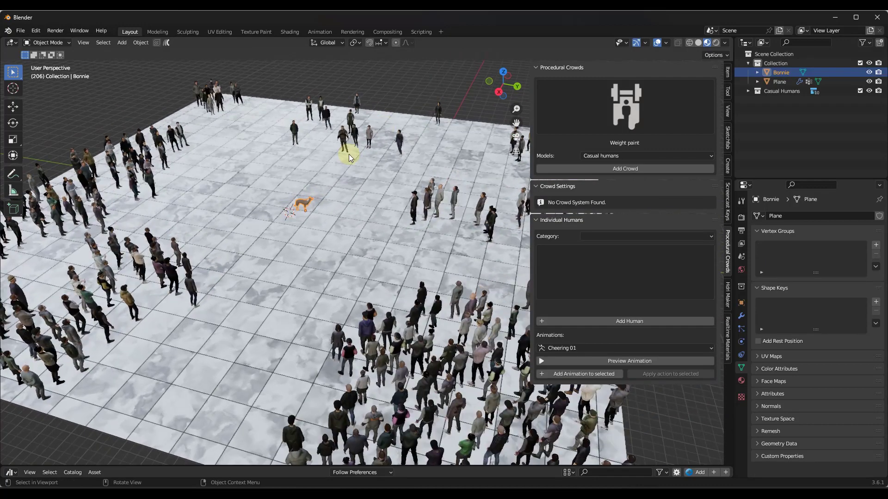
pyautogui.click(503, 73)
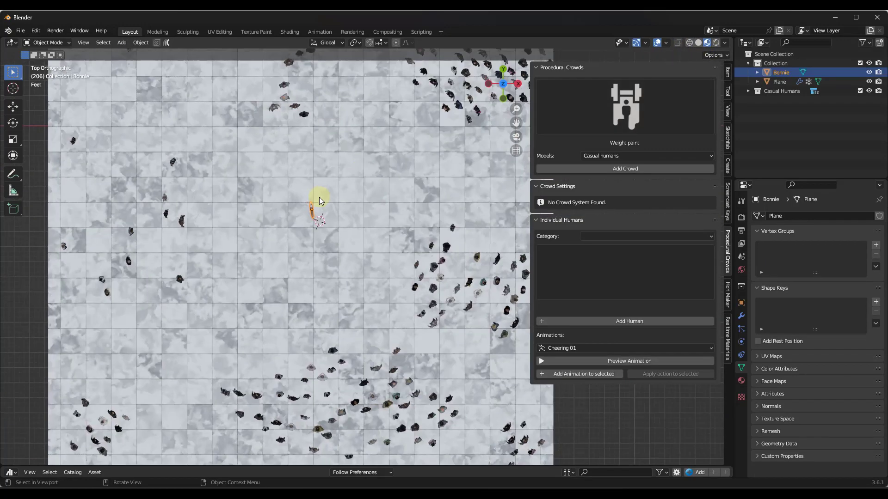
pyautogui.press('g')
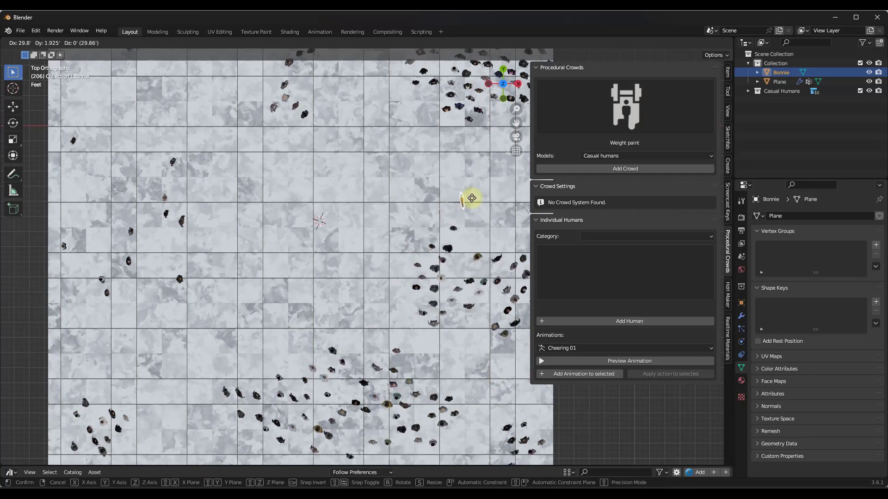
pyautogui.click(472, 197)
# Move Bonnie back toward the plane's centre with Z locked, about -25.6' along X and -0.7' along Y
pyautogui.scroll(-4, 285, 198)
pyautogui.moveTo(380, 233); pyautogui.dragTo(367, 203, button='middle')
pyautogui.scroll(6, 387, 199)
pyautogui.press('g')
pyautogui.press('z')
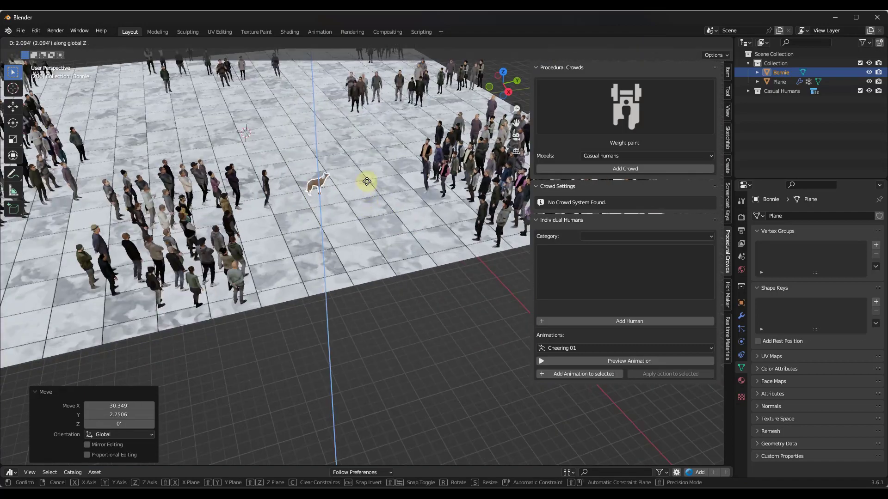
pyautogui.hotkey('shift', 'z')
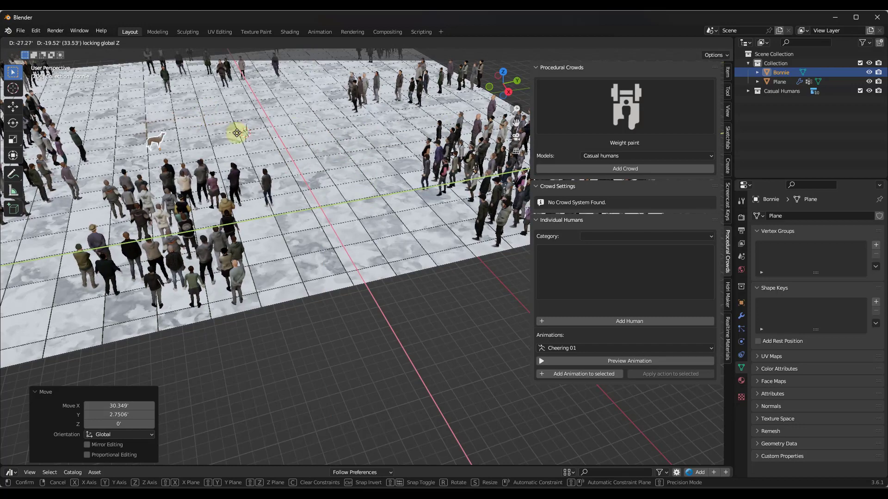
pyautogui.click(312, 119)
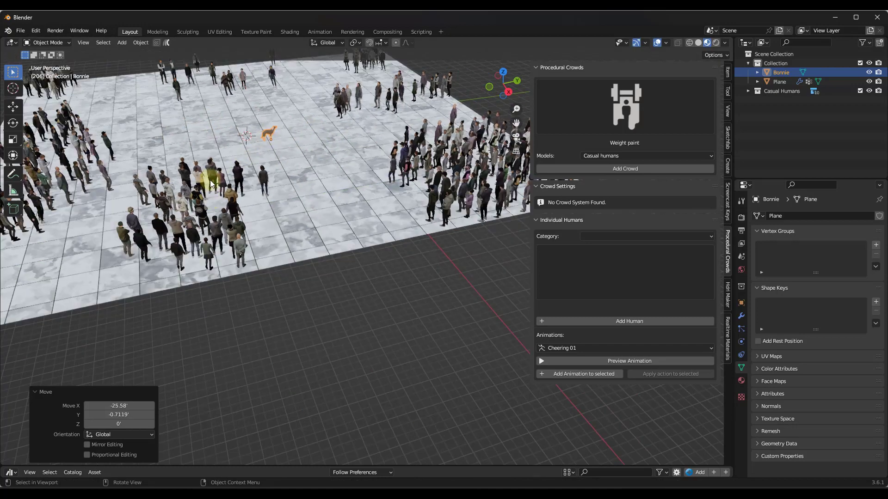
# Select the crowd plane and set its Randomize Orientation to 0.112
pyautogui.click(211, 184)
pyautogui.scroll(4, 200, 168)
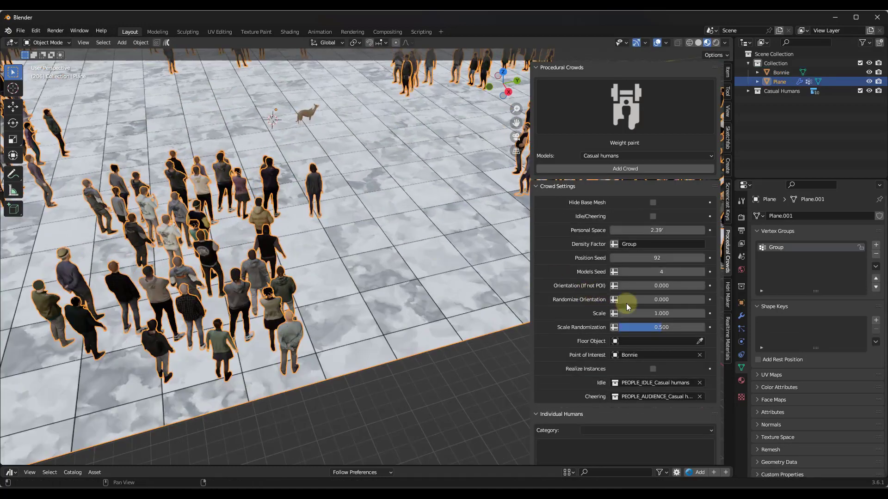
pyautogui.moveTo(419, 301); pyautogui.dragTo(426, 300)
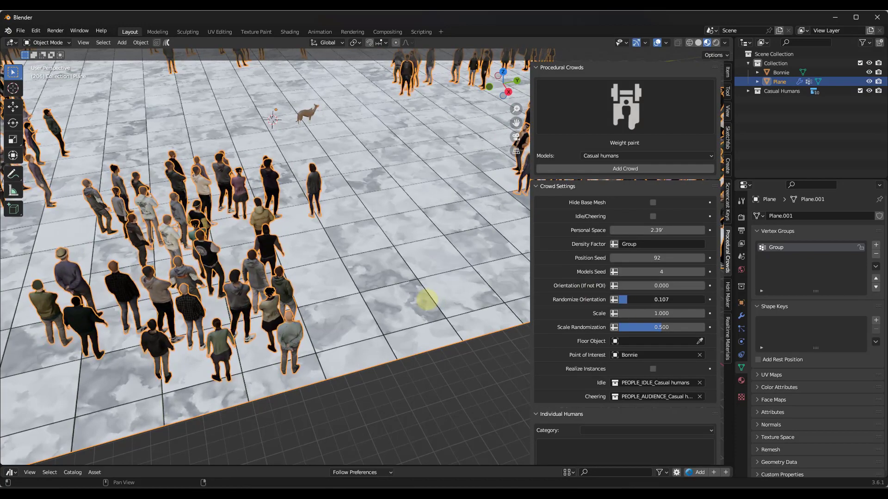
# Set the crowd's Scale to 1.070 and Scale Randomization to 0.233, and deselect everything
pyautogui.scroll(-3, 444, 254)
pyautogui.moveTo(649, 313); pyautogui.dragTo(406, 214)
pyautogui.moveTo(406, 214); pyautogui.dragTo(182, 230, button='middle')
pyautogui.hotkey('alt', 'a')
# Add a new mesh plane and move it about 95.3' along the Y axis, beside the existing crowd
pyautogui.scroll(-2, 182, 231)
pyautogui.scroll(-4, 197, 241)
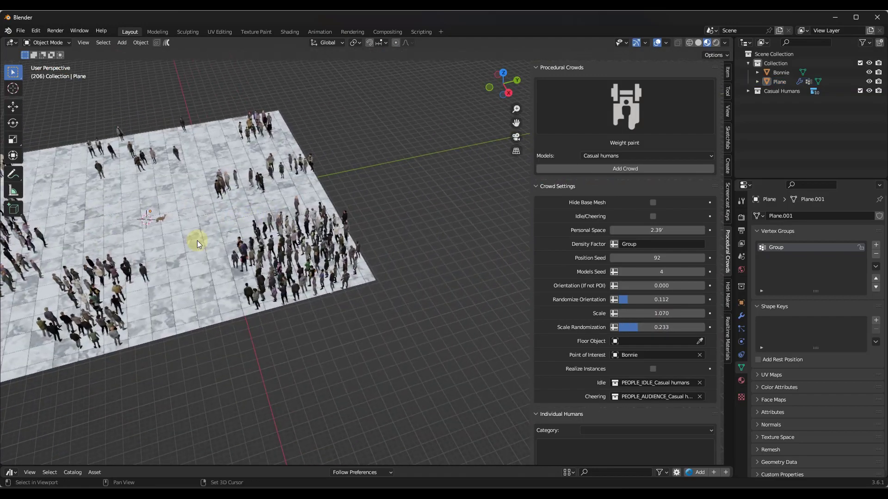
pyautogui.hotkey('shift', 'a')
pyautogui.moveTo(208, 209)
pyautogui.click(237, 210)
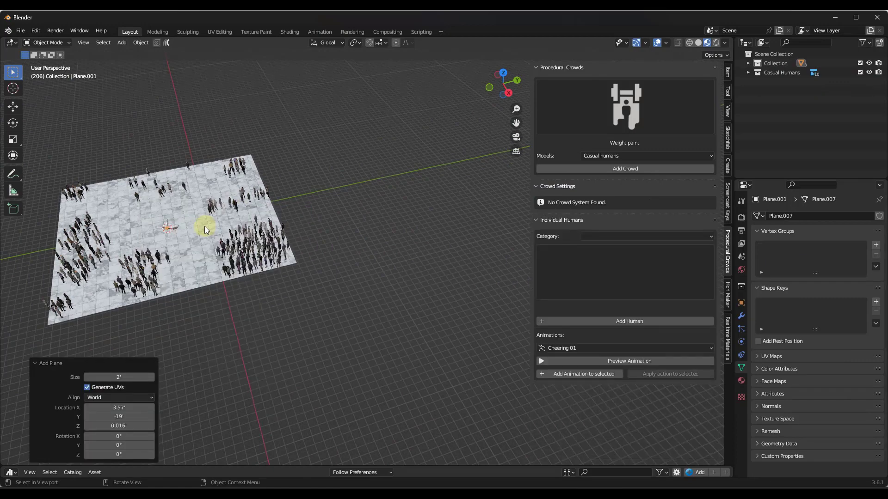
pyautogui.press('g')
pyautogui.press('y')
pyautogui.click(394, 196)
# Scale the new plane up by about 31.3 and apply its rotation and scale
pyautogui.press('s')
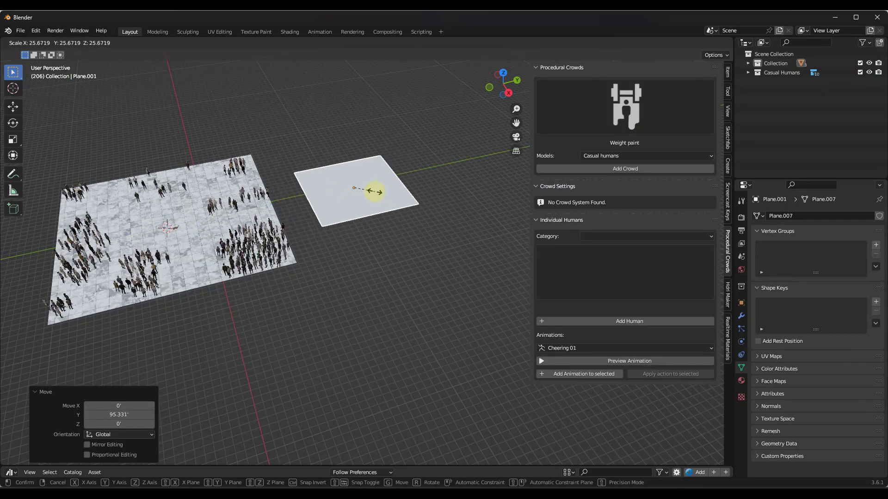
pyautogui.click(376, 192)
pyautogui.scroll(4, 369, 178)
pyautogui.click(141, 42)
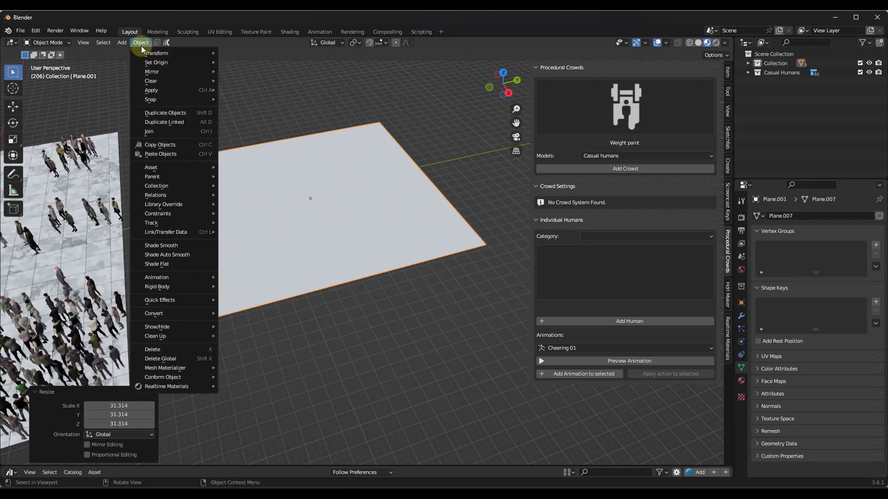
pyautogui.moveTo(165, 92)
pyautogui.click(250, 126)
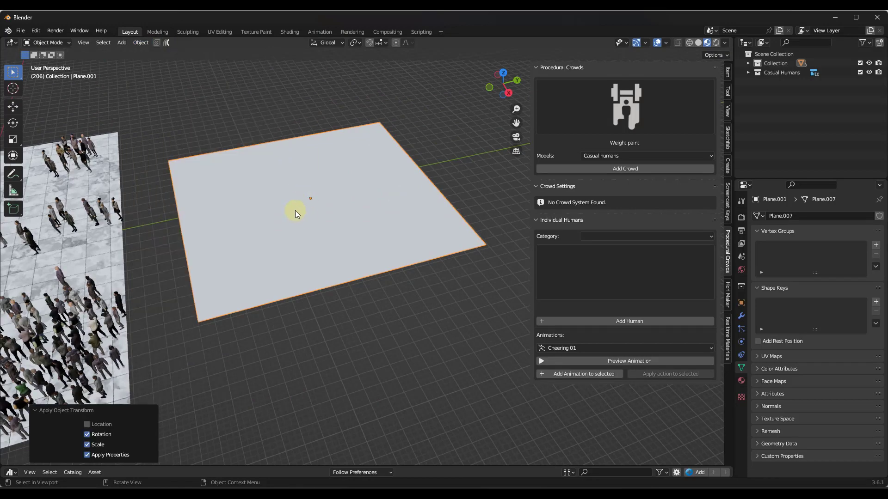
# Add a Weight paint crowd of Casual humans to the new plane
pyautogui.moveTo(295, 211); pyautogui.dragTo(297, 210, button='middle')
pyautogui.scroll(2, 284, 204)
pyautogui.scroll(-1, 280, 202)
pyautogui.click(621, 107)
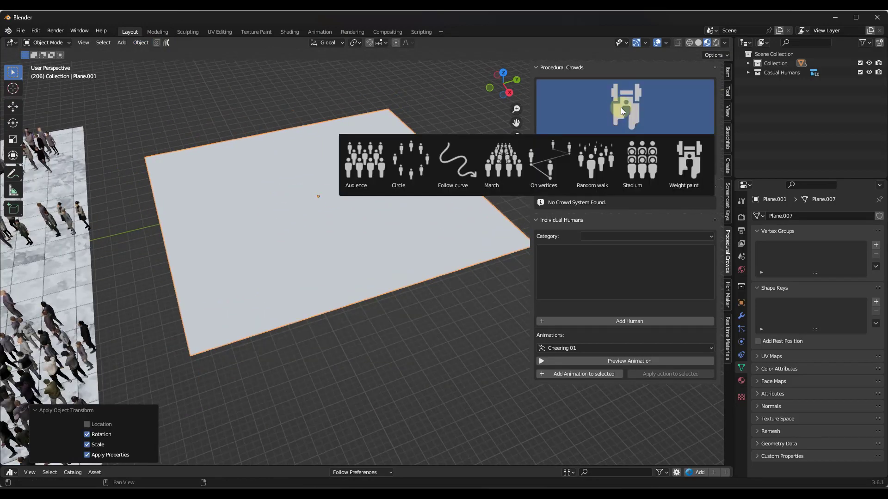
pyautogui.click(626, 169)
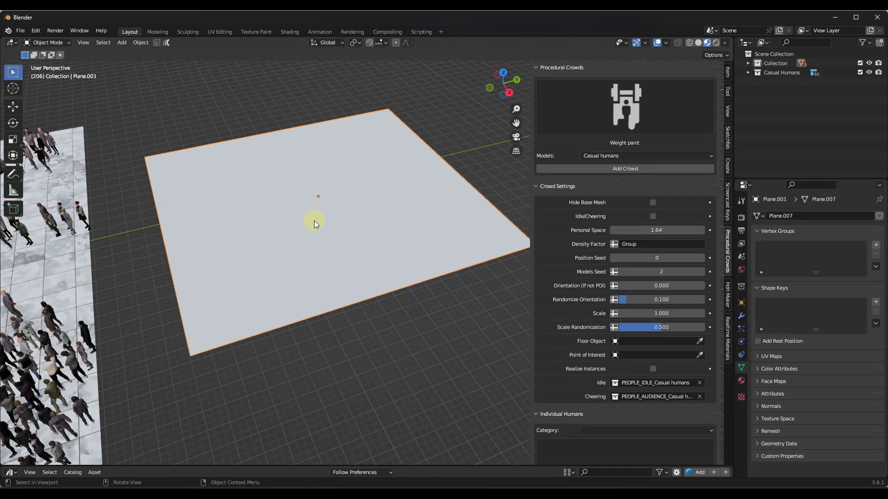
# Switch the new plane to Weight Paint mode and add a vertex group for the crowd's density
pyautogui.click(46, 42)
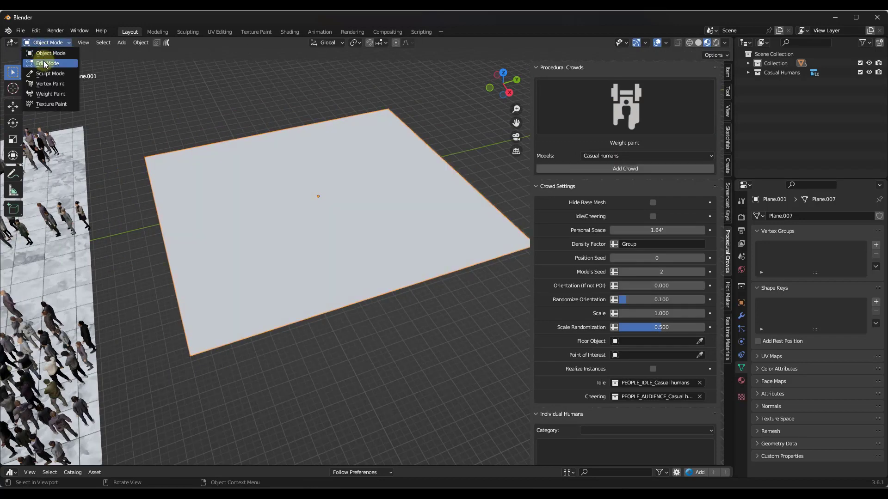
pyautogui.click(55, 94)
pyautogui.click(875, 245)
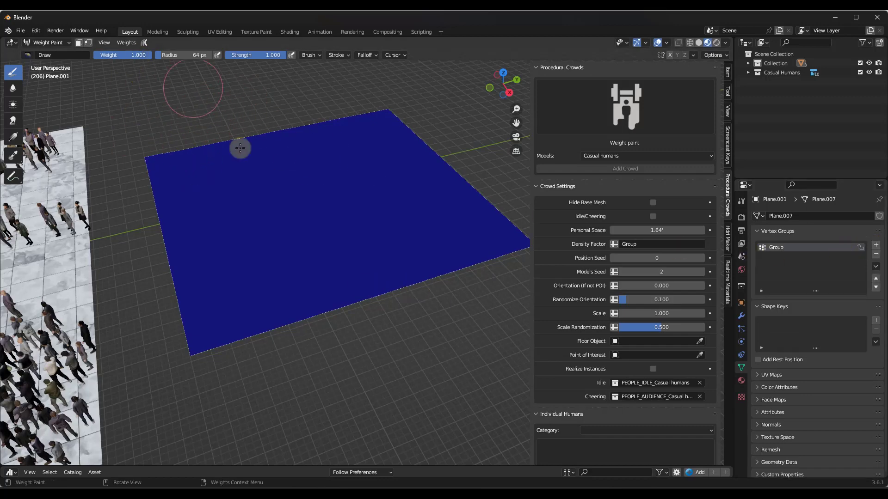
# Paint weight 1.000 over all the corners and edges of the new plane to fill it with crowd
pyautogui.moveTo(309, 142); pyautogui.dragTo(396, 114)
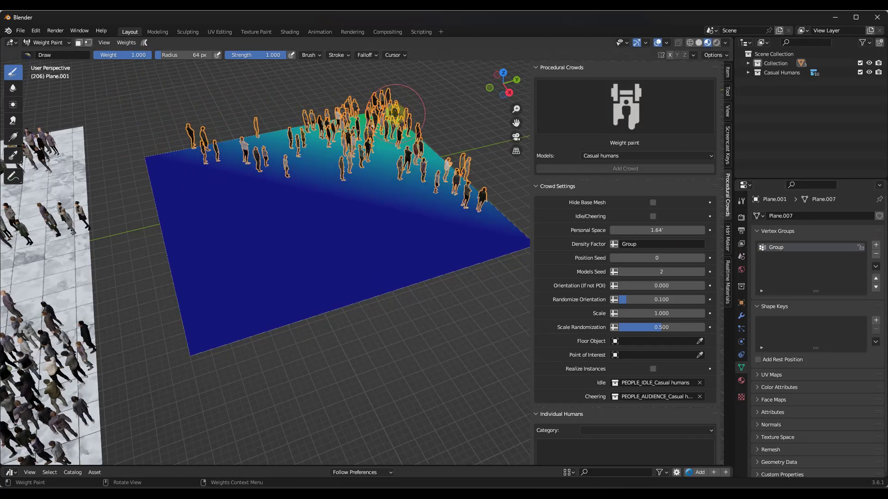
pyautogui.moveTo(153, 159); pyautogui.dragTo(149, 169)
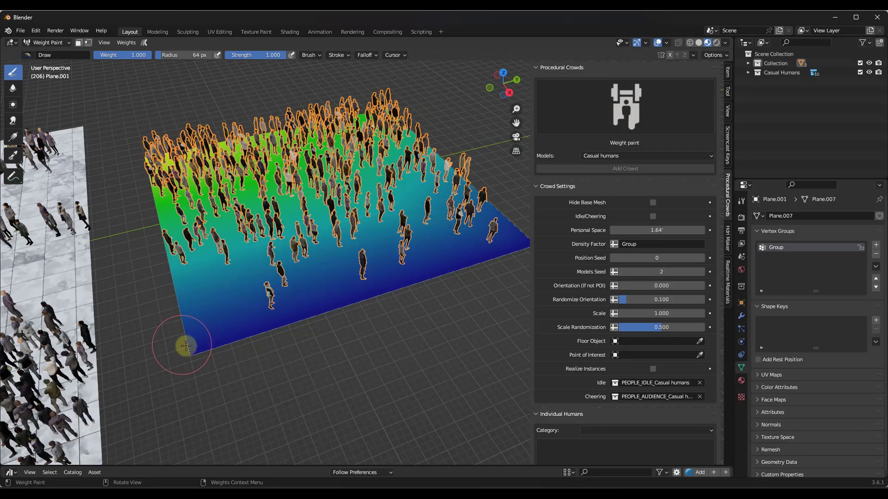
pyautogui.moveTo(186, 346); pyautogui.dragTo(342, 319)
pyautogui.moveTo(477, 228); pyautogui.dragTo(530, 259)
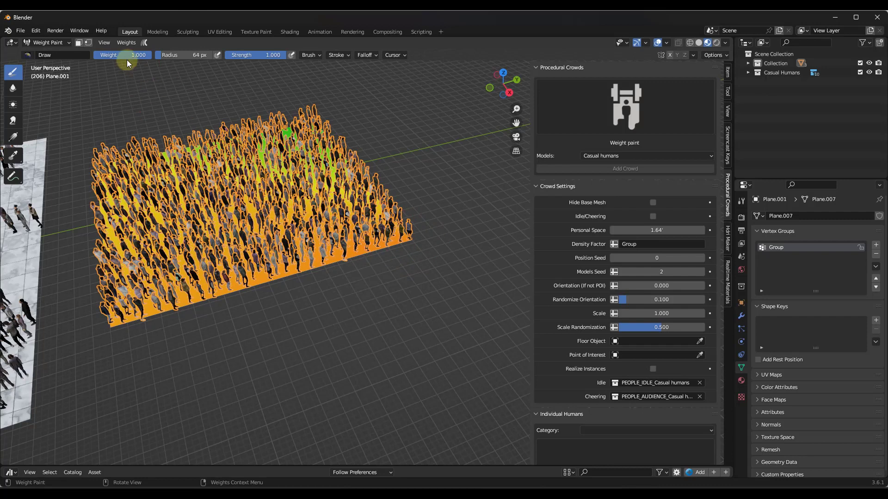
# Set the brush weight to 0 and paint over the plane to erase its crowd density
pyautogui.moveTo(141, 56); pyautogui.dragTo(94, 56)
pyautogui.moveTo(130, 141); pyautogui.dragTo(106, 169)
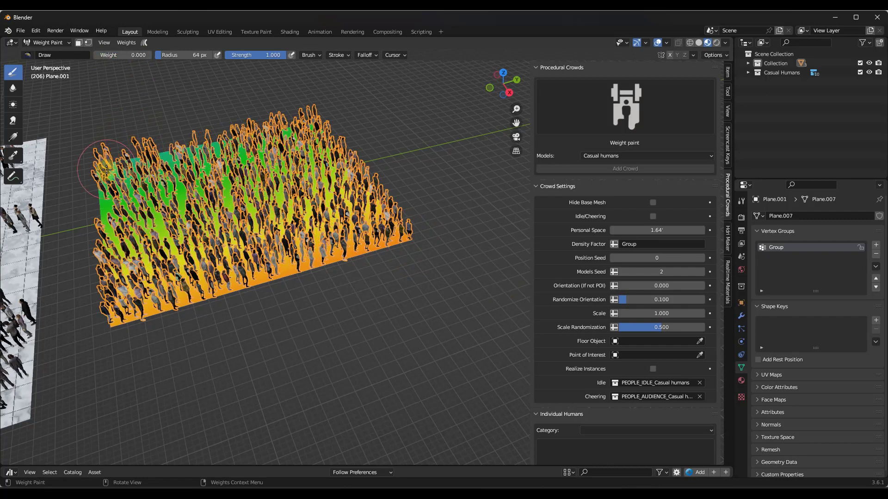
pyautogui.moveTo(113, 301)
pyautogui.mouseDown()
pyautogui.moveTo(279, 240)
pyautogui.moveTo(347, 239)
pyautogui.mouseUp()
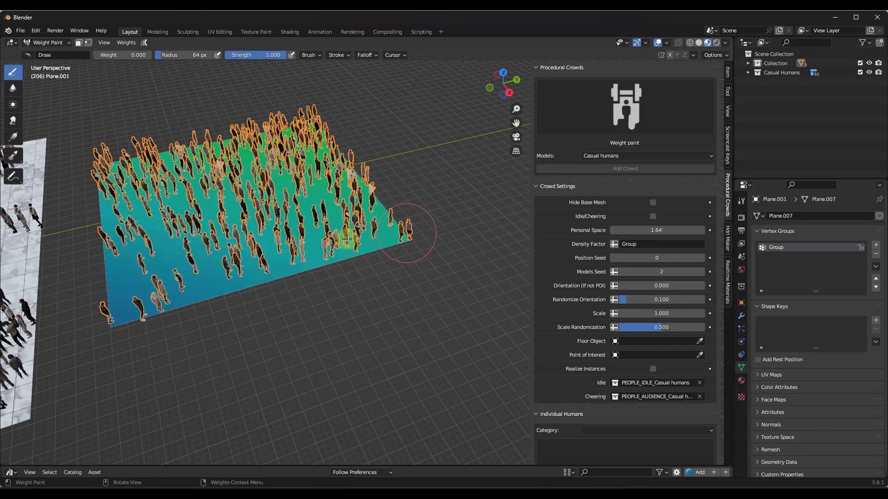
pyautogui.moveTo(311, 124); pyautogui.dragTo(339, 150)
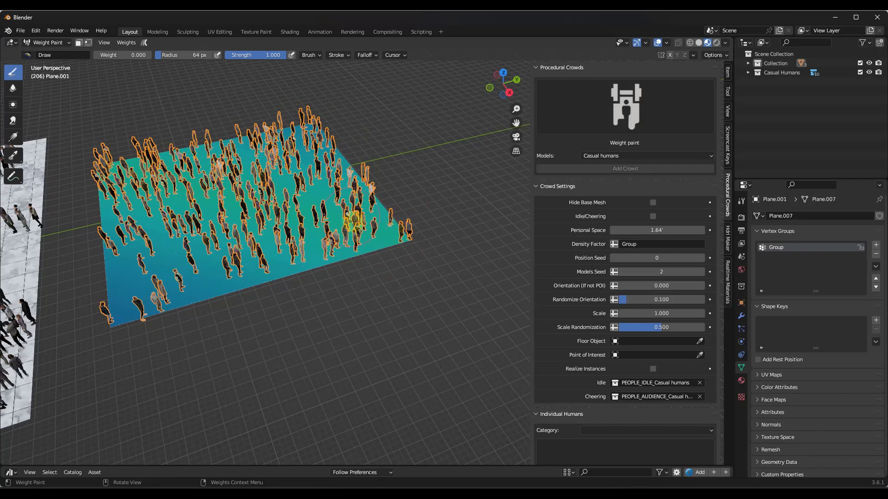
pyautogui.moveTo(117, 280)
pyautogui.mouseDown()
pyautogui.moveTo(98, 136)
pyautogui.moveTo(118, 329)
pyautogui.mouseUp()
pyautogui.moveTo(434, 247)
pyautogui.mouseDown()
pyautogui.moveTo(391, 226)
pyautogui.moveTo(117, 266)
pyautogui.mouseUp()
# Finish clearing the plane's weights with a 500 px brush and reduce the brush radius to 45 px
pyautogui.press('f')
pyautogui.click(386, 183)
pyautogui.moveTo(298, 183); pyautogui.dragTo(185, 230)
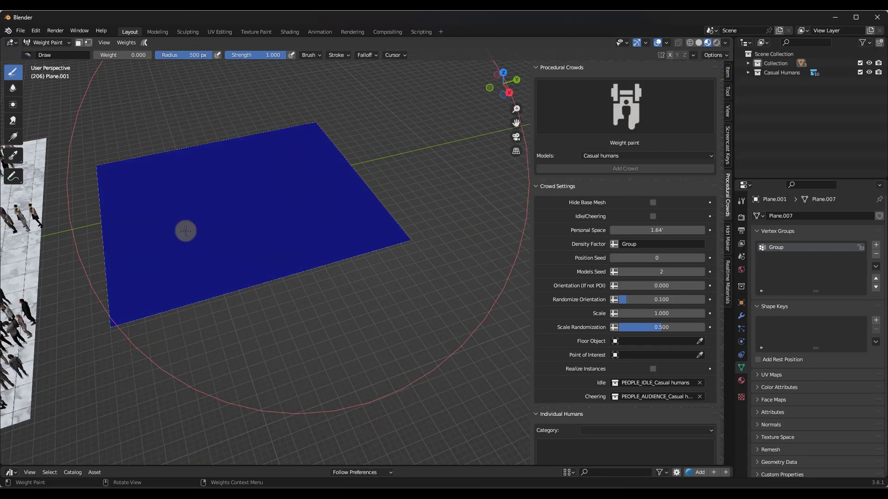
pyautogui.click(238, 223)
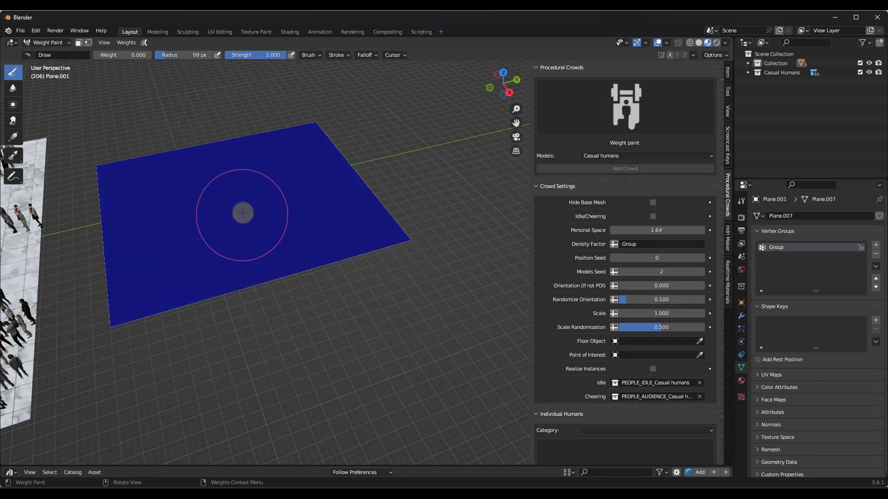
pyautogui.press('f')
# Subdivide the plane with 10 cuts in Edit Mode
pyautogui.click(41, 43)
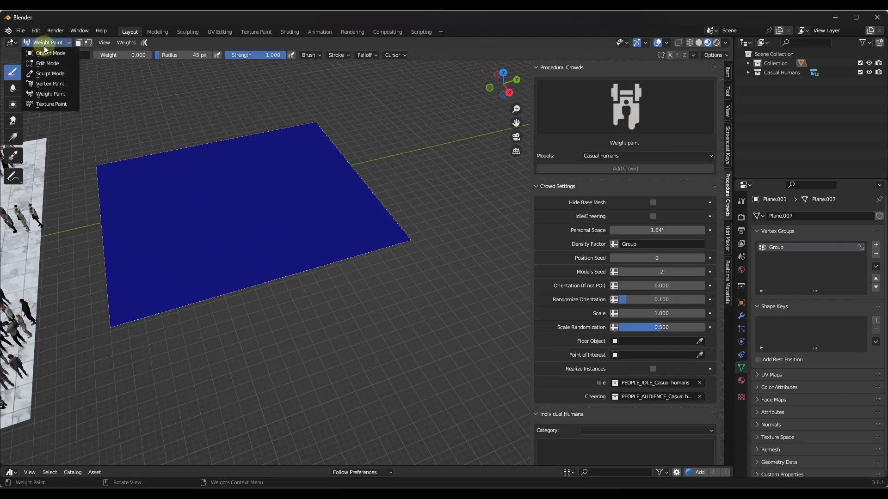
pyautogui.click(49, 65)
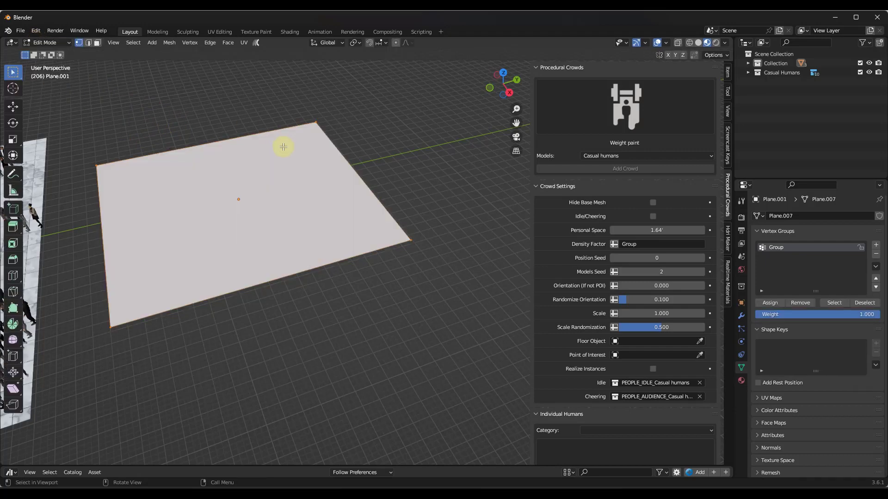
pyautogui.rightClick(214, 206)
pyautogui.click(214, 206)
pyautogui.moveTo(123, 394); pyautogui.dragTo(398, 275)
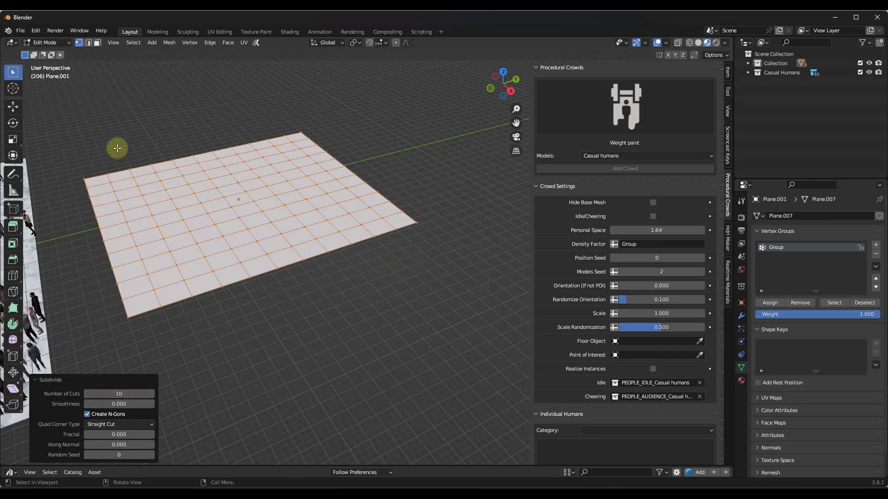
# Return the plane to Weight Paint mode and paint weight 1.000 around its corner nearest the existing crowd
pyautogui.click(47, 43)
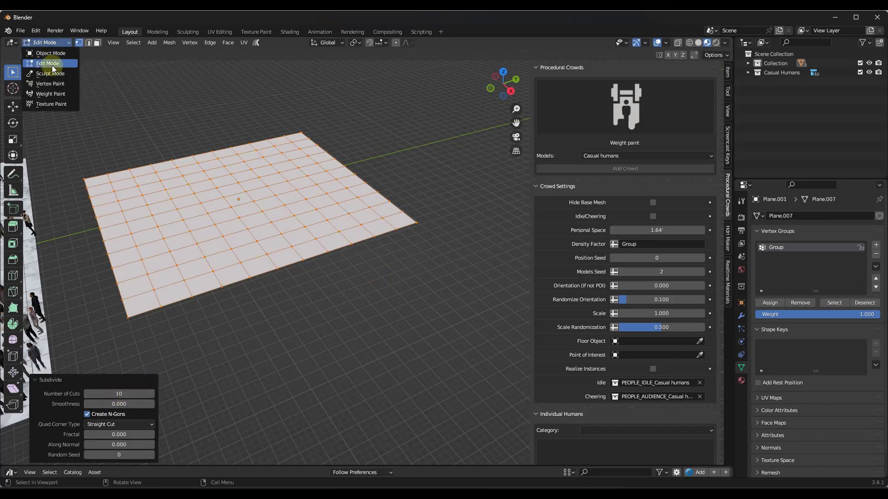
pyautogui.click(52, 94)
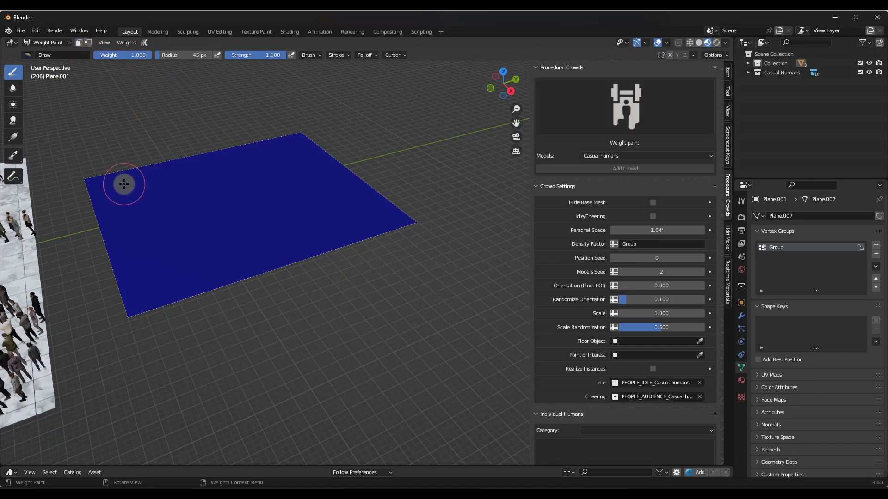
pyautogui.moveTo(105, 194); pyautogui.dragTo(187, 177)
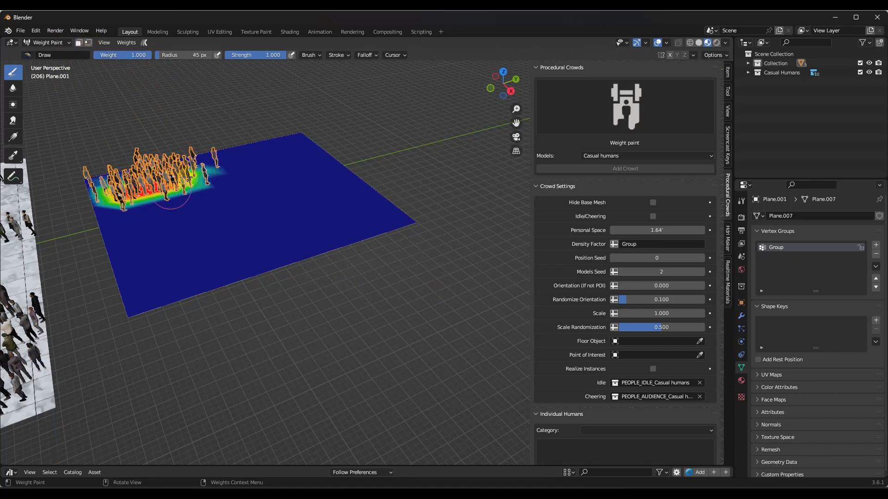
pyautogui.moveTo(161, 207); pyautogui.dragTo(114, 215)
pyautogui.moveTo(168, 208)
pyautogui.mouseDown()
pyautogui.moveTo(247, 211)
pyautogui.moveTo(168, 207)
pyautogui.mouseUp()
# Extend the painted crowd area inward and add a small separate patch of weight near the plane's front corner
pyautogui.scroll(2, 189, 211)
pyautogui.moveTo(257, 177)
pyautogui.mouseDown(button='middle')
pyautogui.moveTo(189, 212)
pyautogui.moveTo(220, 183)
pyautogui.moveTo(241, 191)
pyautogui.mouseUp(button='middle')
pyautogui.scroll(2, 241, 191)
pyautogui.scroll(-3, 241, 191)
pyautogui.moveTo(169, 255); pyautogui.dragTo(220, 265, button='middle')
pyautogui.moveTo(220, 265)
pyautogui.mouseDown()
pyautogui.moveTo(278, 321)
pyautogui.moveTo(363, 347)
pyautogui.mouseUp()
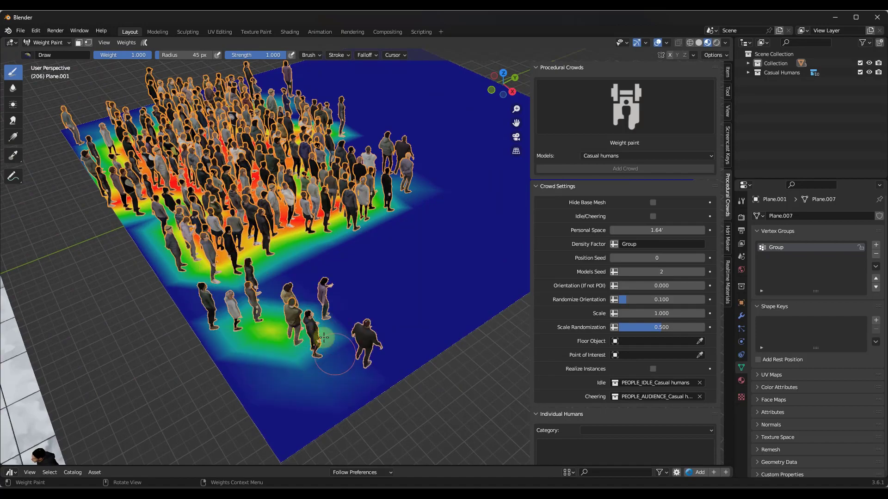
pyautogui.scroll(-5, 347, 224)
pyautogui.scroll(4, 303, 207)
pyautogui.moveTo(303, 208); pyautogui.dragTo(21, 255, button='middle')
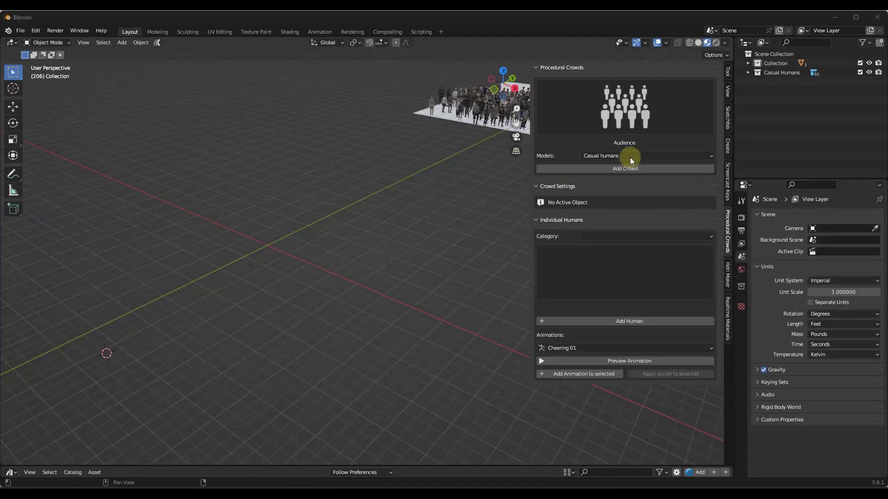
# Add an Audience crowd of Casual humans, set its thickness to 27.2', and bring up the crowd type choices
pyautogui.click(628, 168)
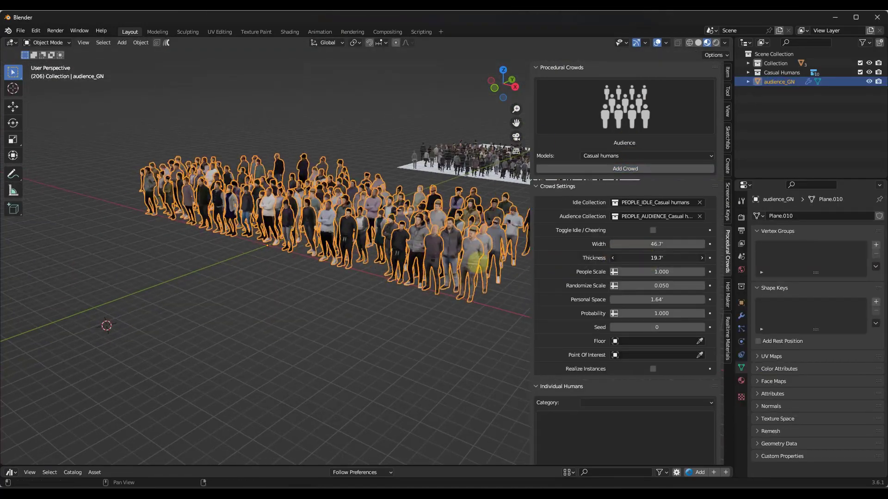
pyautogui.moveTo(657, 258); pyautogui.dragTo(691, 258)
pyautogui.moveTo(347, 242); pyautogui.dragTo(349, 270, button='middle')
pyautogui.scroll(-3, 339, 232)
pyautogui.moveTo(339, 231); pyautogui.dragTo(340, 226, button='middle')
pyautogui.click(633, 111)
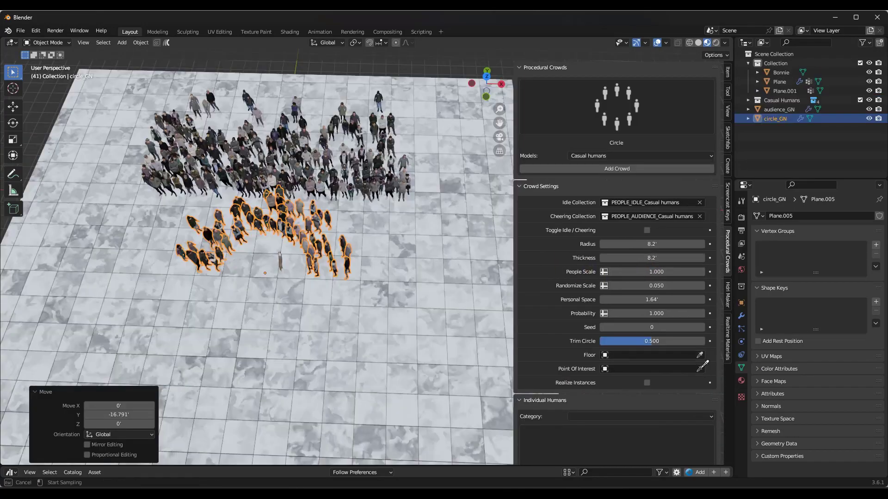
# Move the single human figure about 6' to open floor in front of the crowds on the tiled plane
pyautogui.press('g')
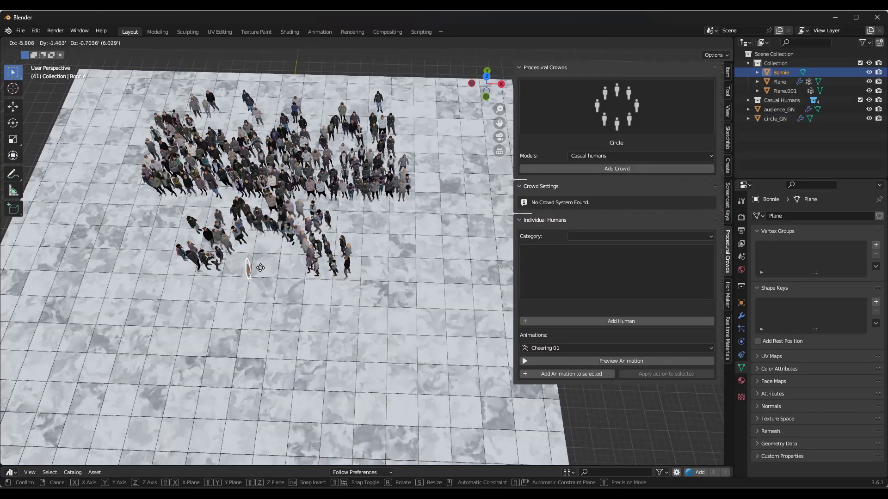
pyautogui.click(260, 268)
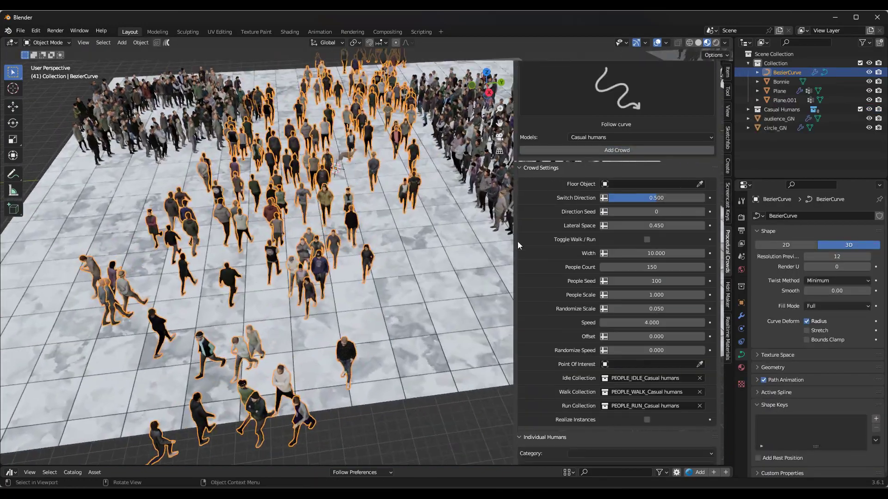
# Increase the Switch Direction value and reduce the Width of the Follow curve crowd on the Bezier curve
pyautogui.moveTo(517, 241); pyautogui.dragTo(366, 190, button='middle')
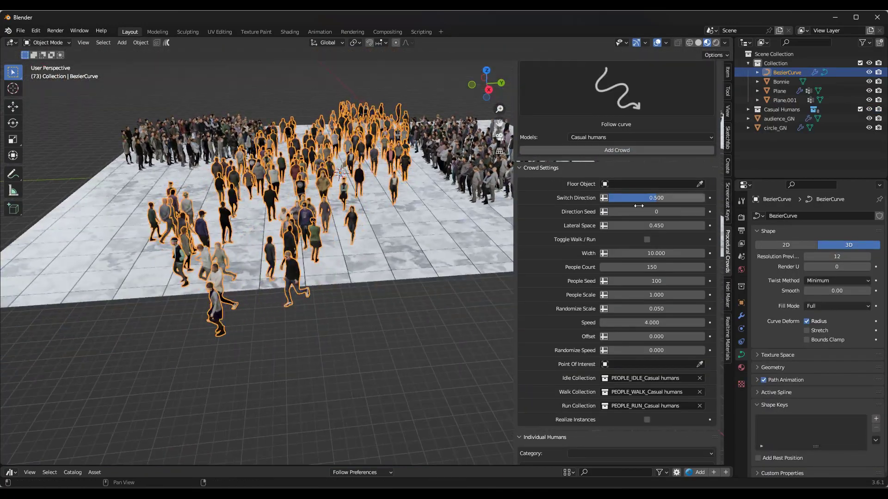
pyautogui.moveTo(638, 199); pyautogui.dragTo(682, 226)
pyautogui.moveTo(657, 254); pyautogui.dragTo(619, 253)
pyautogui.moveTo(345, 159); pyautogui.dragTo(327, 180, button='middle')
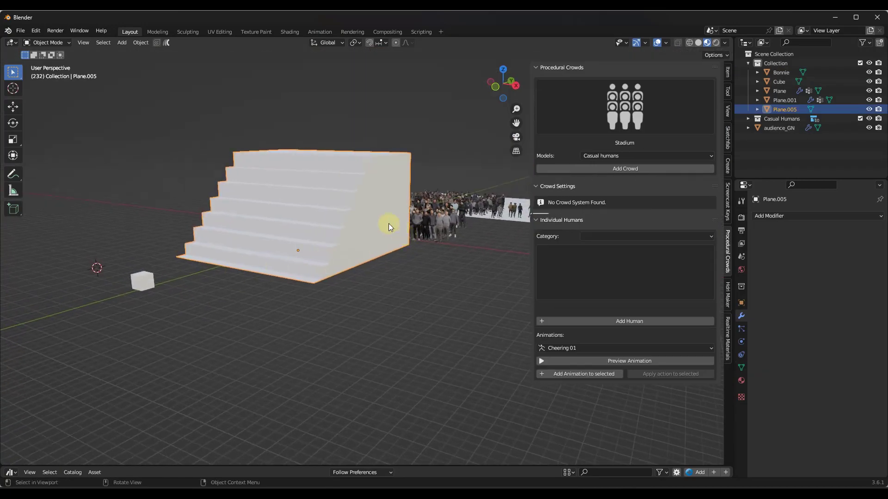
# Add a Stadium crowd of Casual humans to the stepped stand and use the Cube as its point of interest
pyautogui.click(637, 168)
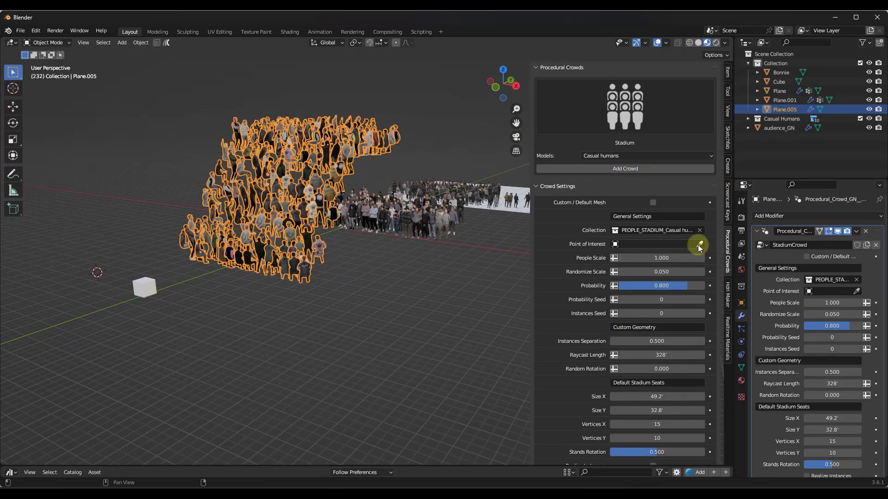
pyautogui.scroll(3, 283, 184)
pyautogui.moveTo(282, 184); pyautogui.dragTo(301, 230, button='middle')
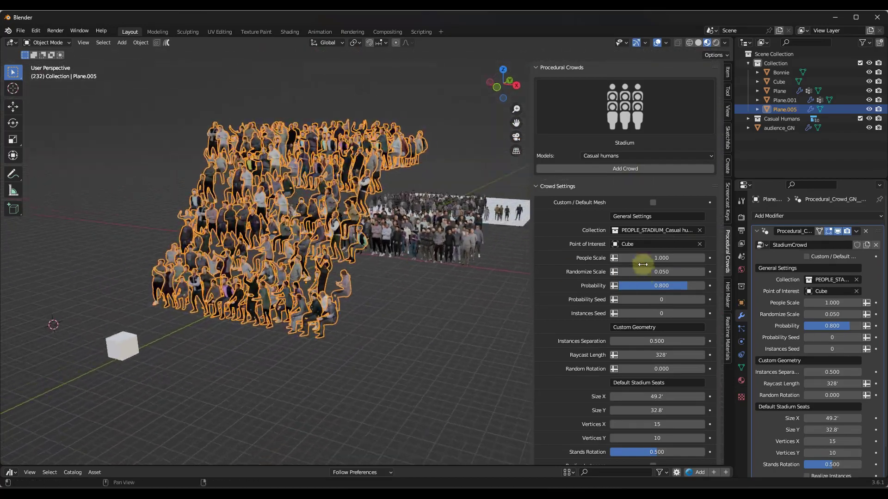
# Set the stadium crowd's People Scale to 0.930 and inspect the seated figures from several angles
pyautogui.moveTo(642, 260); pyautogui.dragTo(656, 259)
pyautogui.moveTo(661, 258); pyautogui.dragTo(694, 258)
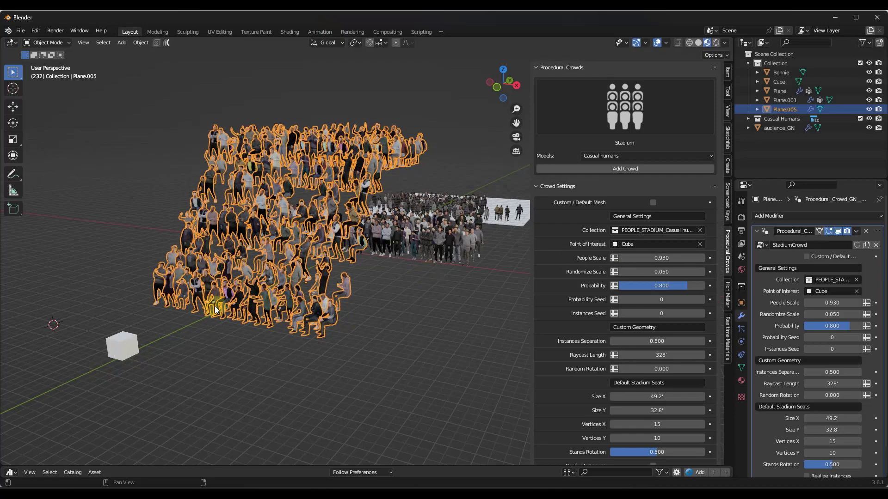
pyautogui.scroll(-3, 214, 307)
pyautogui.scroll(3, 368, 260)
pyautogui.moveTo(367, 260); pyautogui.dragTo(204, 265, button='middle')
pyautogui.scroll(1, 204, 264)
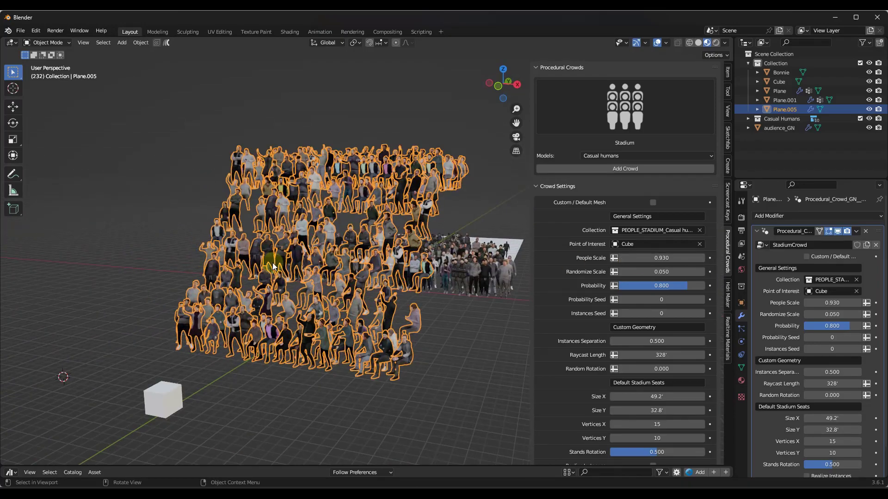
pyautogui.moveTo(273, 266); pyautogui.dragTo(303, 251, button='middle')
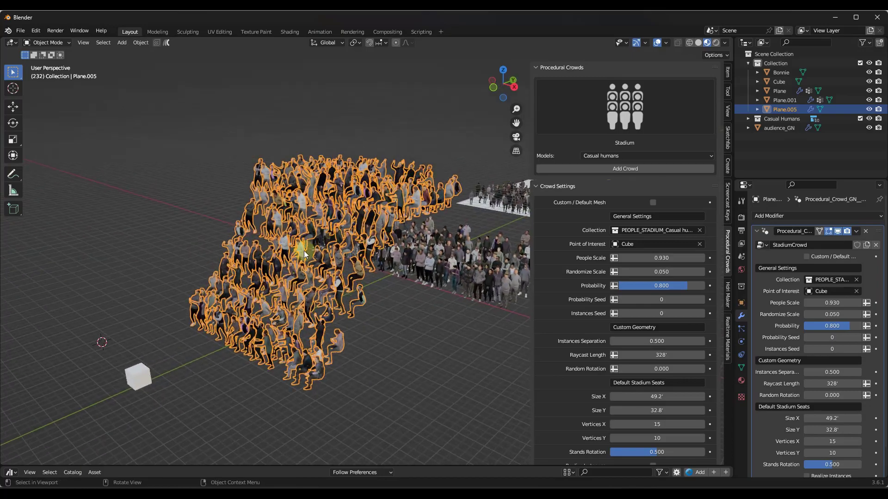